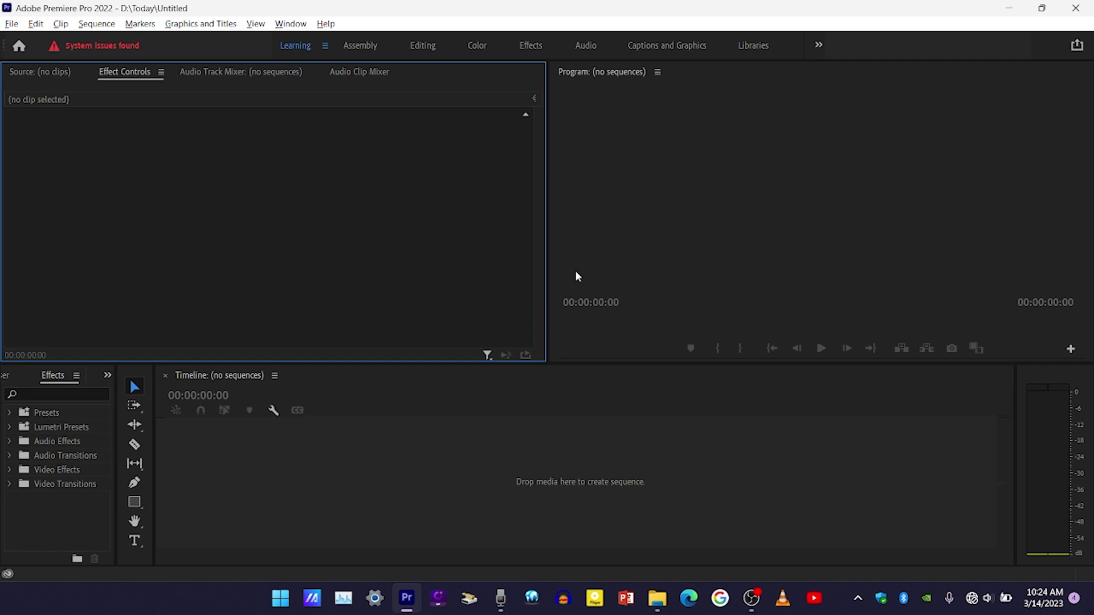
# Bring the video 03.resalt (2).mp4 from the Okay folder in File Explorer into the empty timeline as a new sequence and play its opening seconds
pyautogui.hotkey('alt', 'Tab')
pyautogui.hotkey('alt', 'Tab')
pyautogui.hotkey('alt', 'Tab')
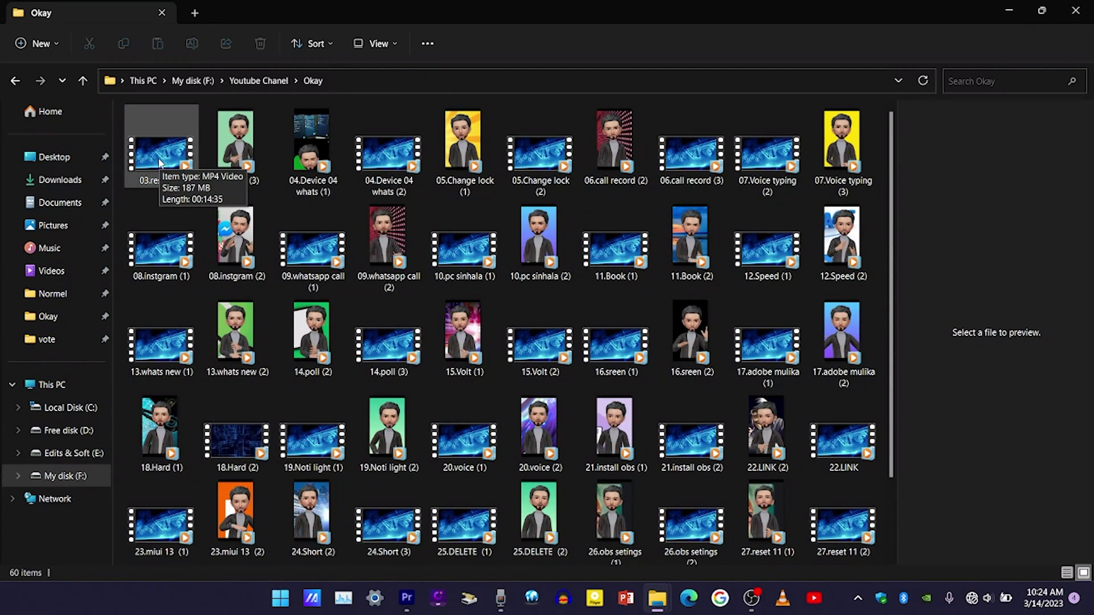
pyautogui.moveTo(159, 164); pyautogui.dragTo(206, 462)
pyautogui.hotkey('alt', 'Tab')
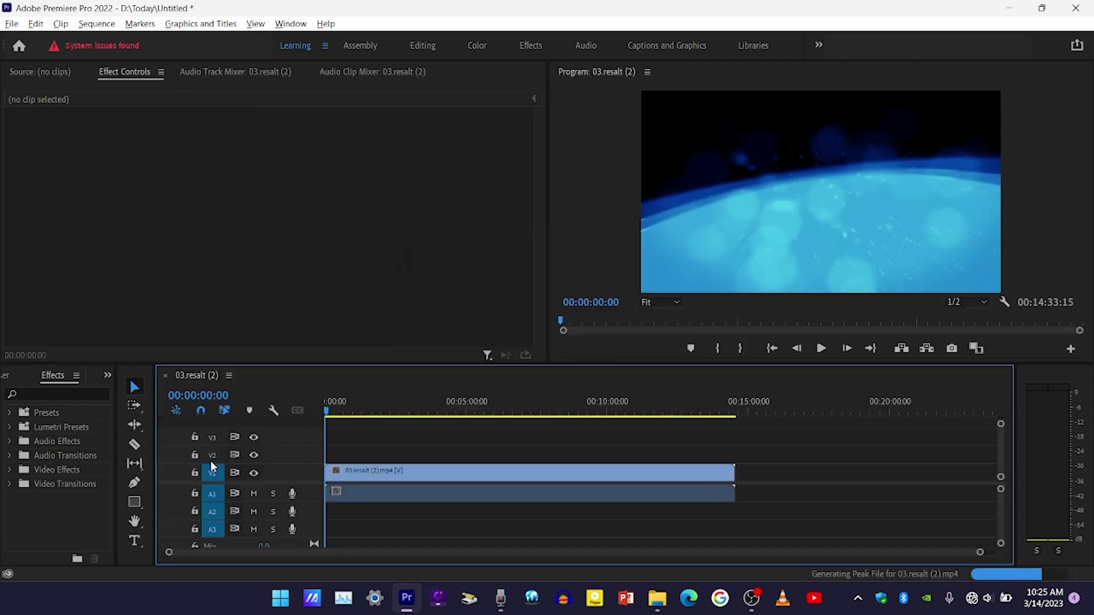
pyautogui.press('space')
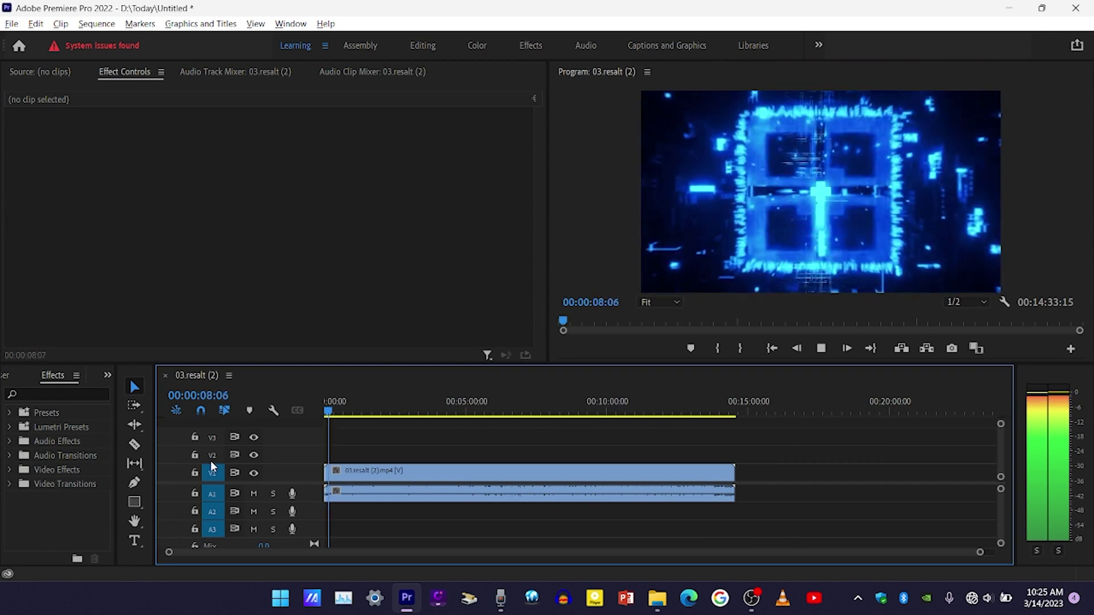
pyautogui.press('space')
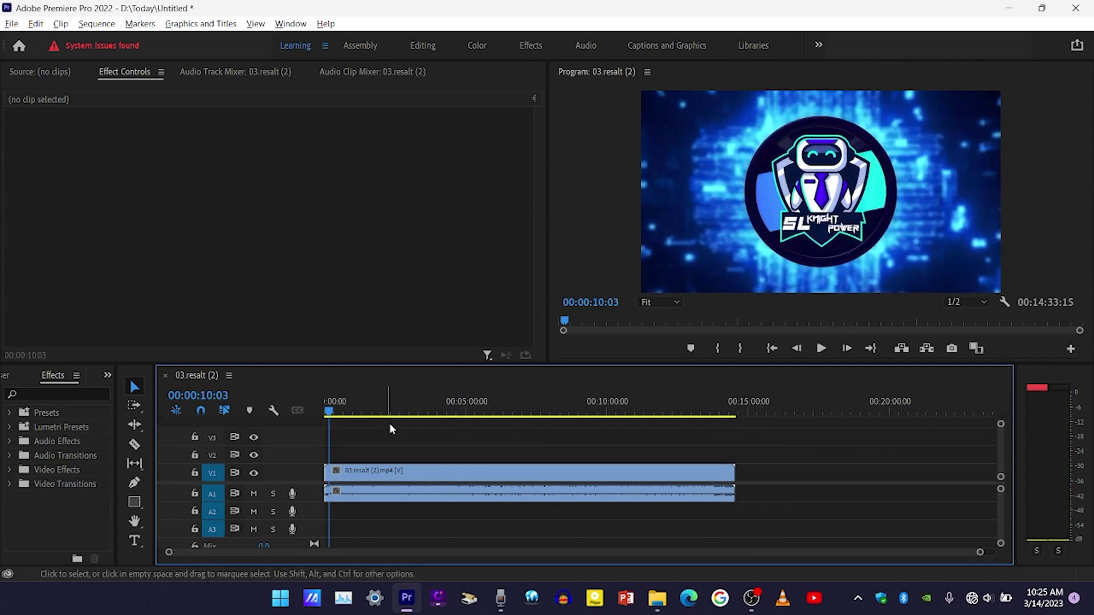
# Increase the height of the Video 1 and Audio 1 tracks in the timeline
pyautogui.moveTo(307, 465); pyautogui.dragTo(310, 437)
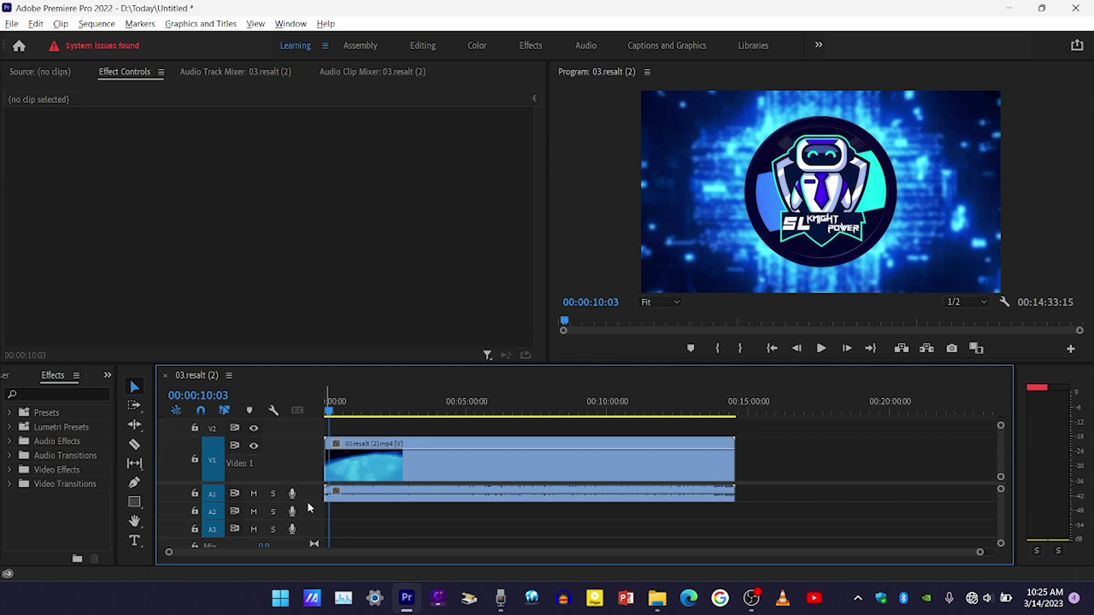
pyautogui.moveTo(307, 504); pyautogui.dragTo(307, 533)
pyautogui.scroll(-1, 476, 487)
pyautogui.scroll(4, 476, 487)
pyautogui.scroll(-4, 476, 487)
pyautogui.scroll(4, 476, 486)
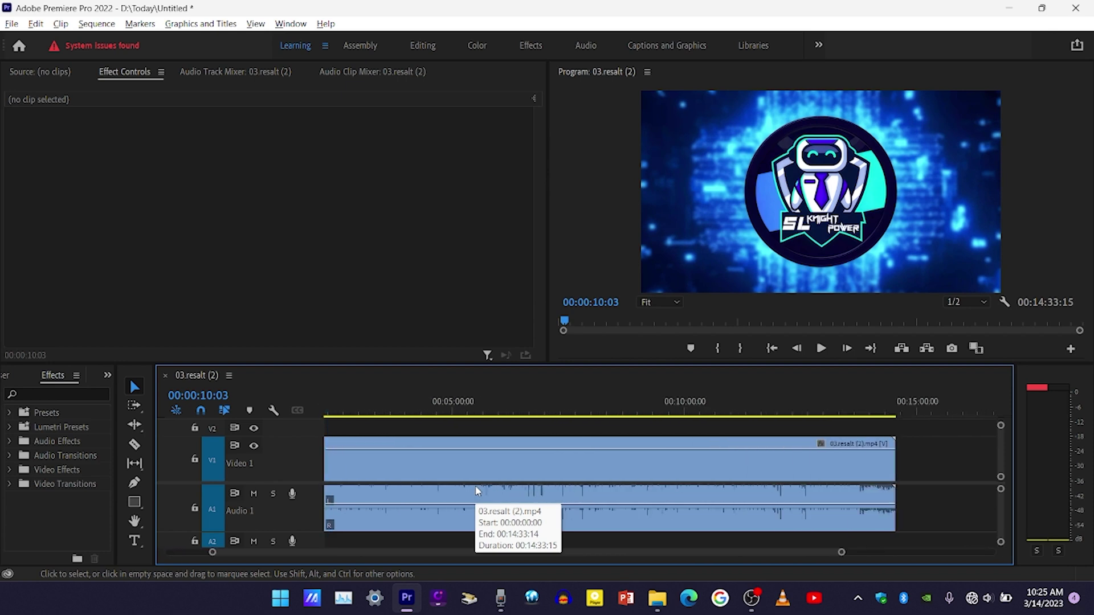
pyautogui.scroll(-2, 478, 491)
pyautogui.scroll(2, 478, 491)
pyautogui.scroll(-2, 477, 491)
pyautogui.scroll(3, 478, 491)
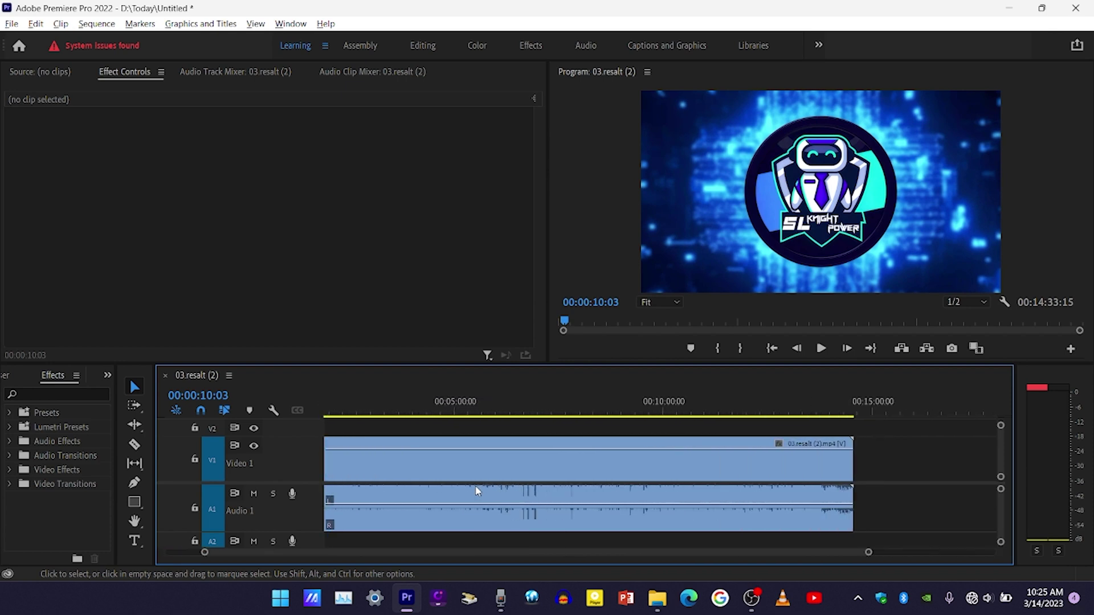
pyautogui.scroll(1, 478, 491)
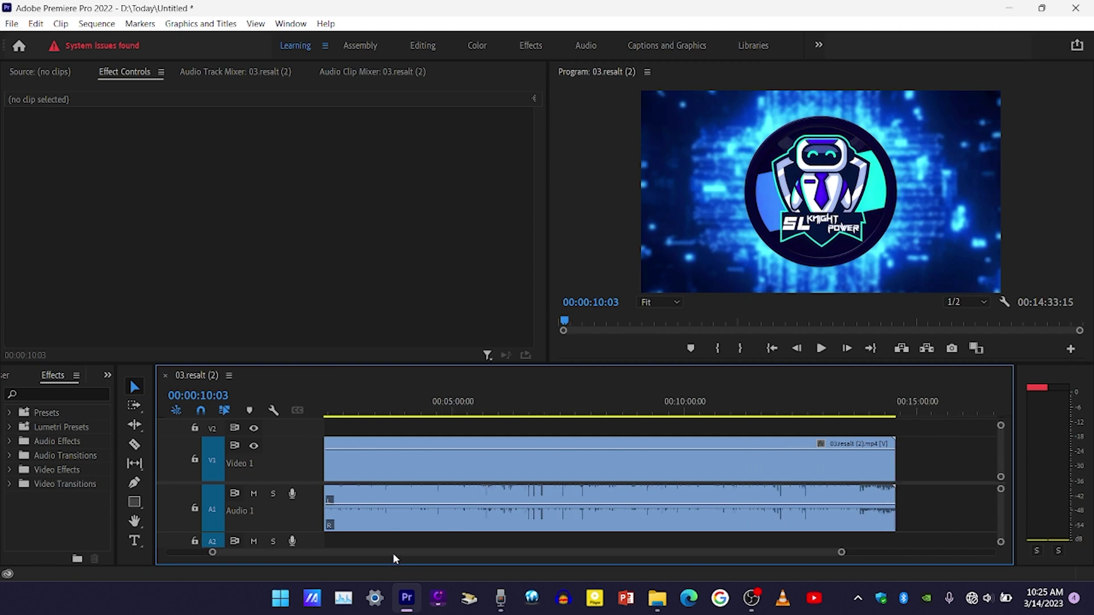
pyautogui.scroll(3, 393, 552)
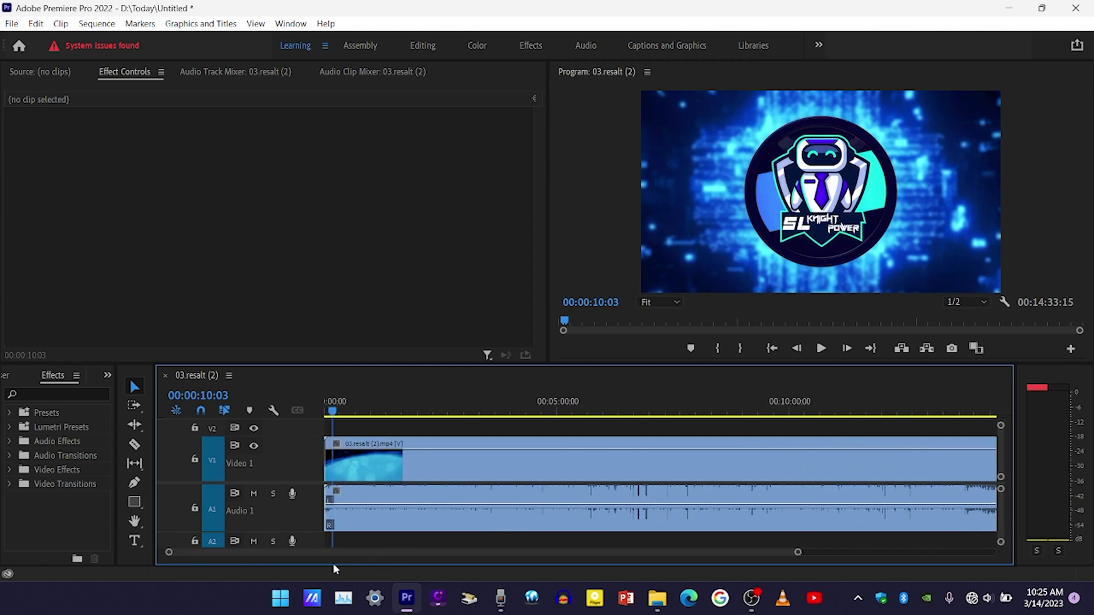
# Show the Time Remapping speed keyframe line on the 03.resalt (2).mp4 clip in Video 1
pyautogui.click(445, 465)
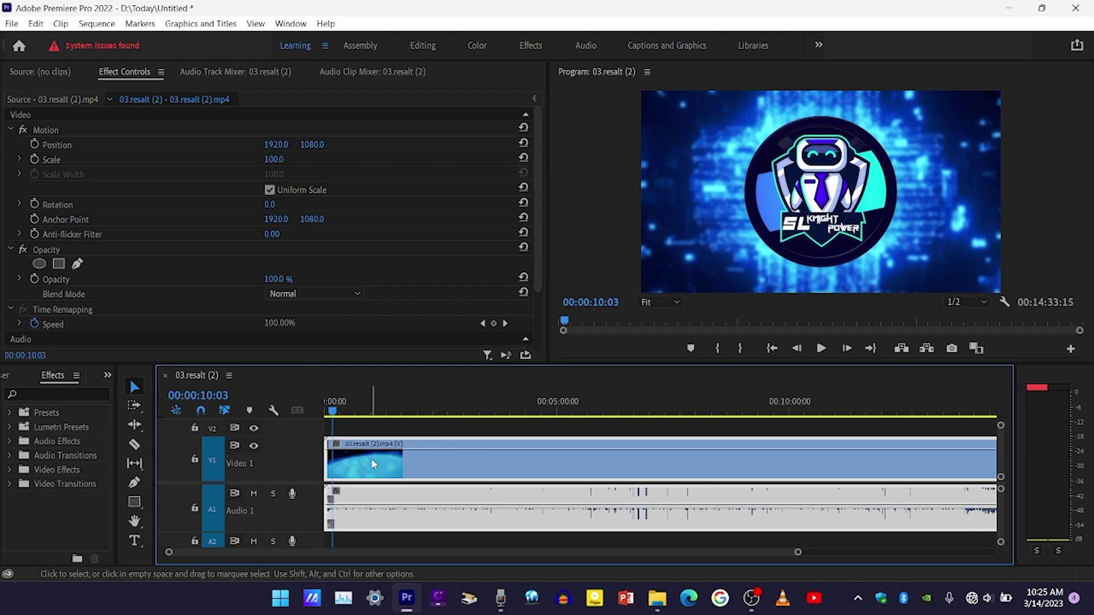
pyautogui.rightClick(467, 460)
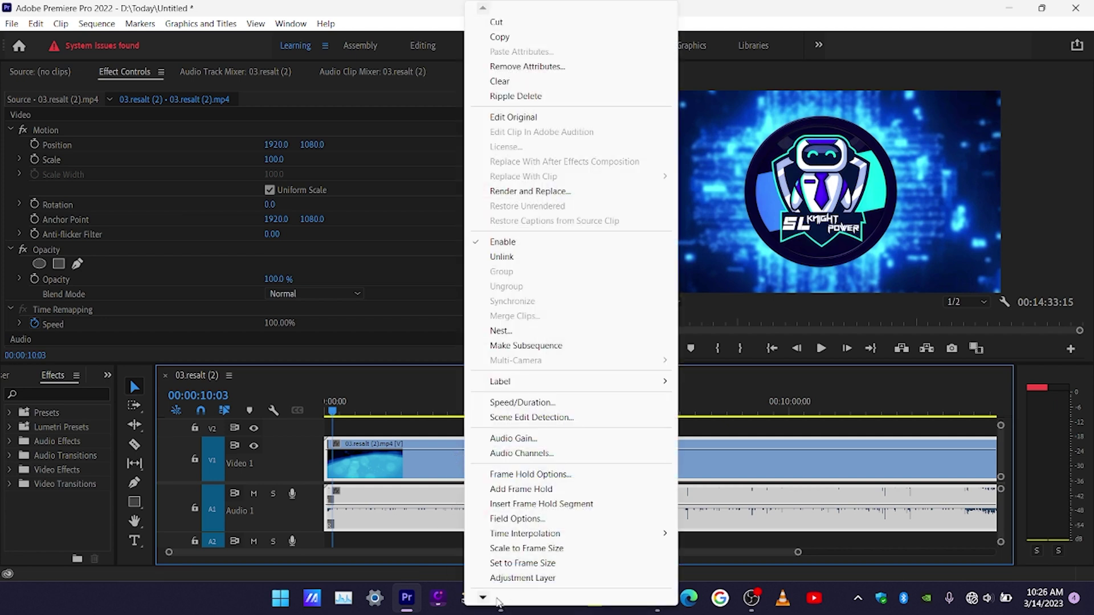
pyautogui.moveTo(499, 603)
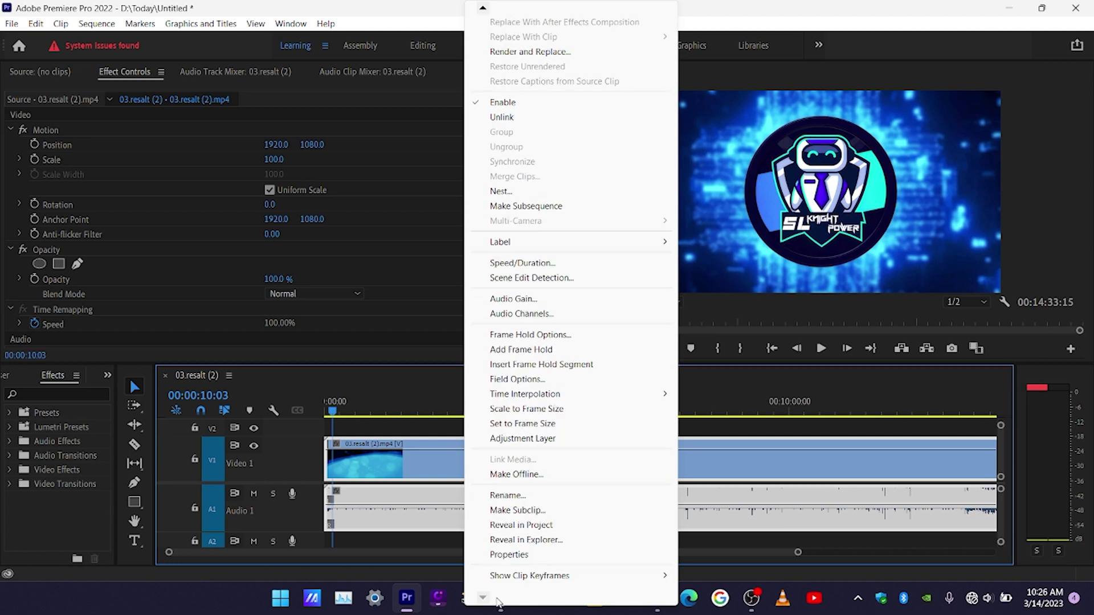
pyautogui.moveTo(519, 579)
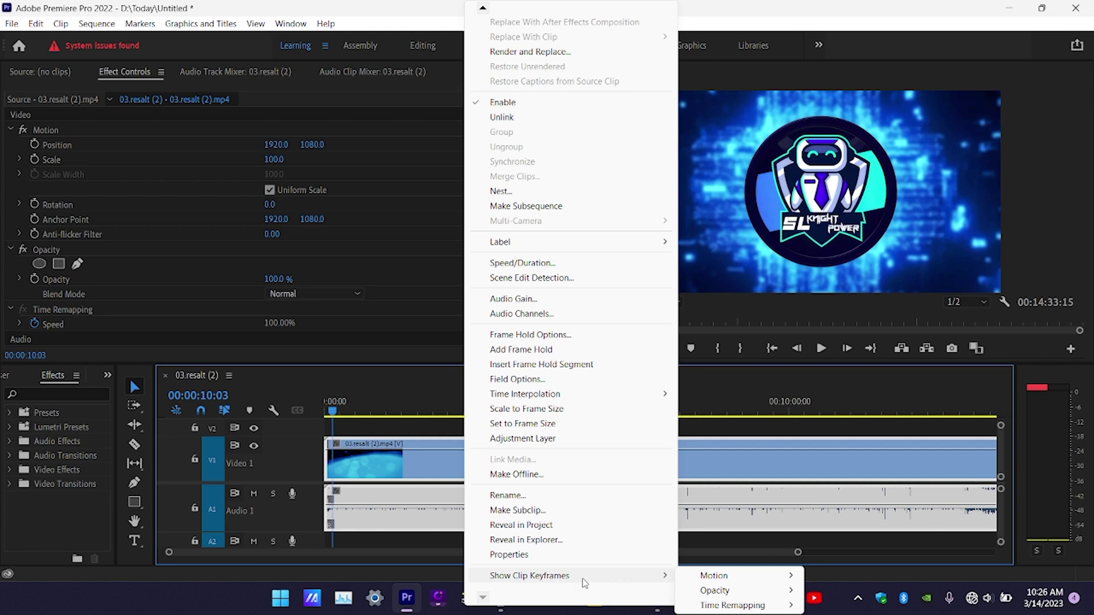
pyautogui.moveTo(736, 610)
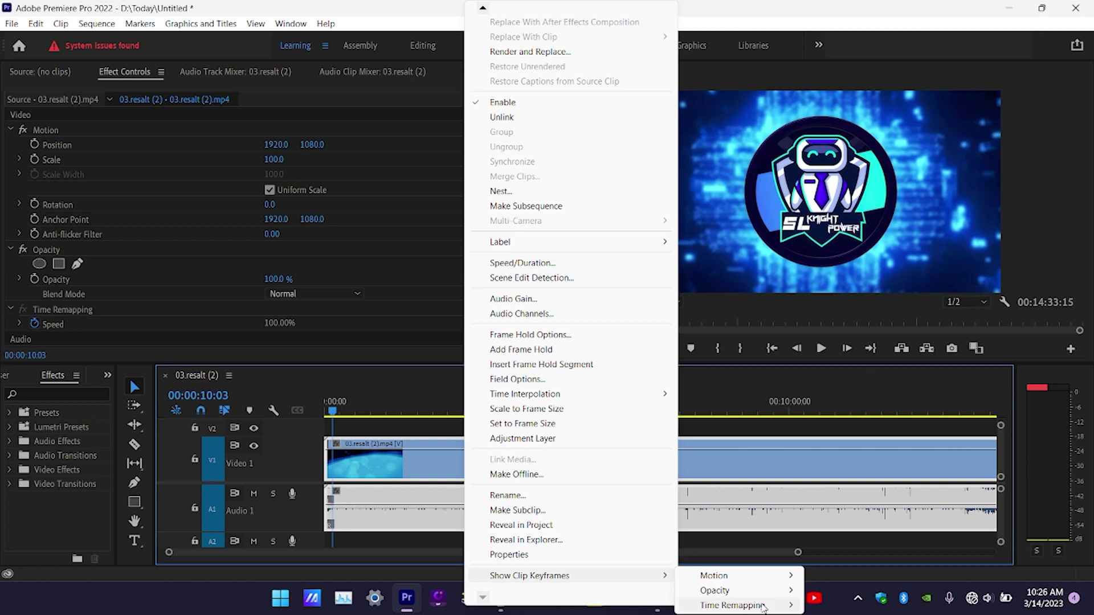
pyautogui.click(826, 605)
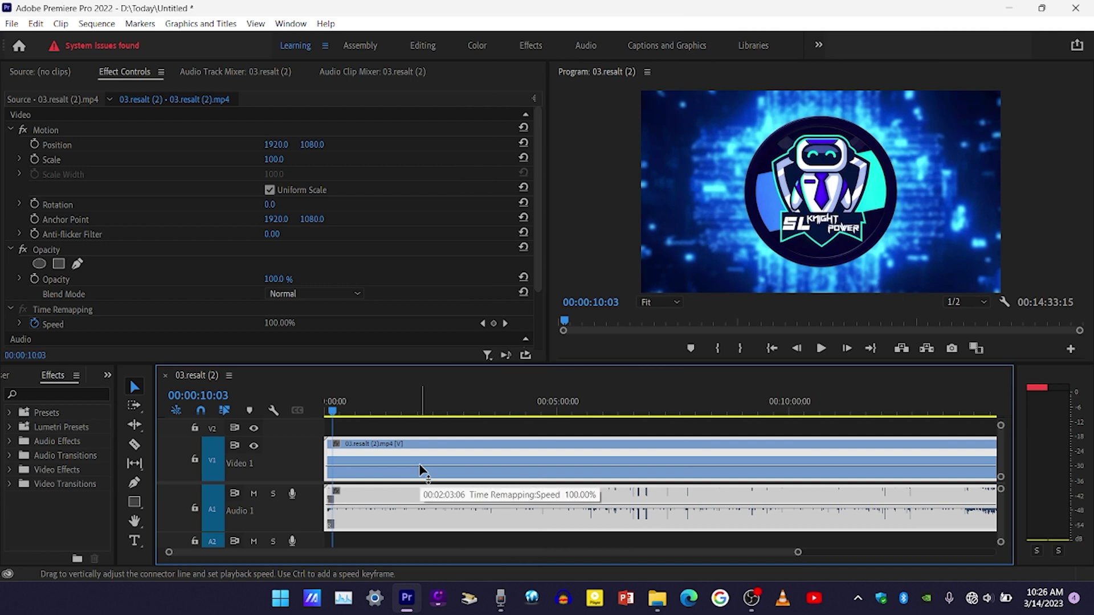
# Add two speed keyframes on the clip with the Pen tool, at 00:01:57:18 and a little past the 11-minute mark
pyautogui.click(136, 484)
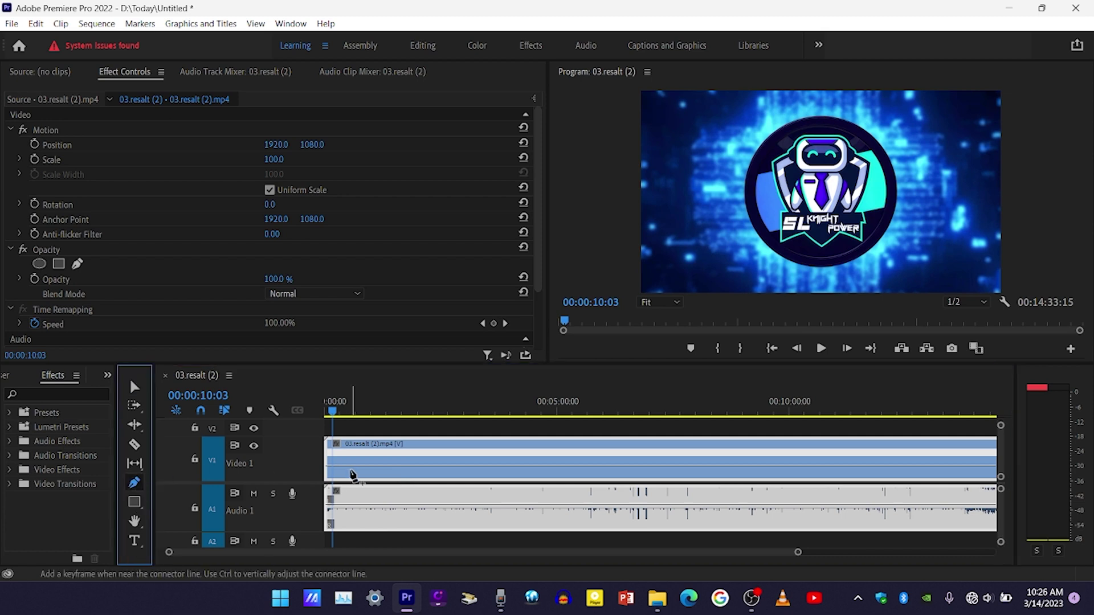
pyautogui.click(134, 387)
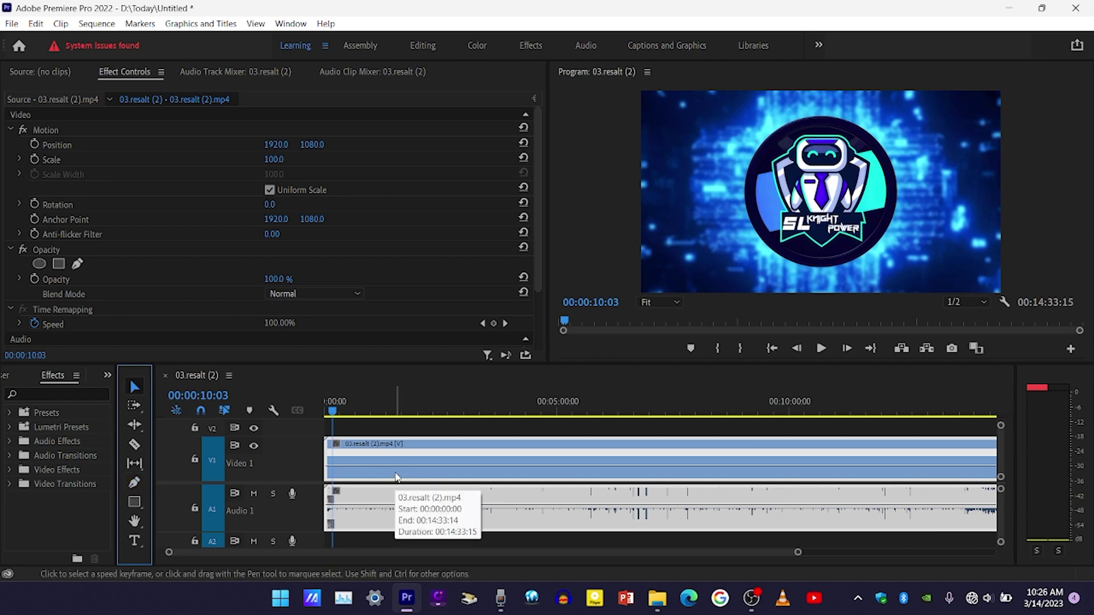
pyautogui.press('p')
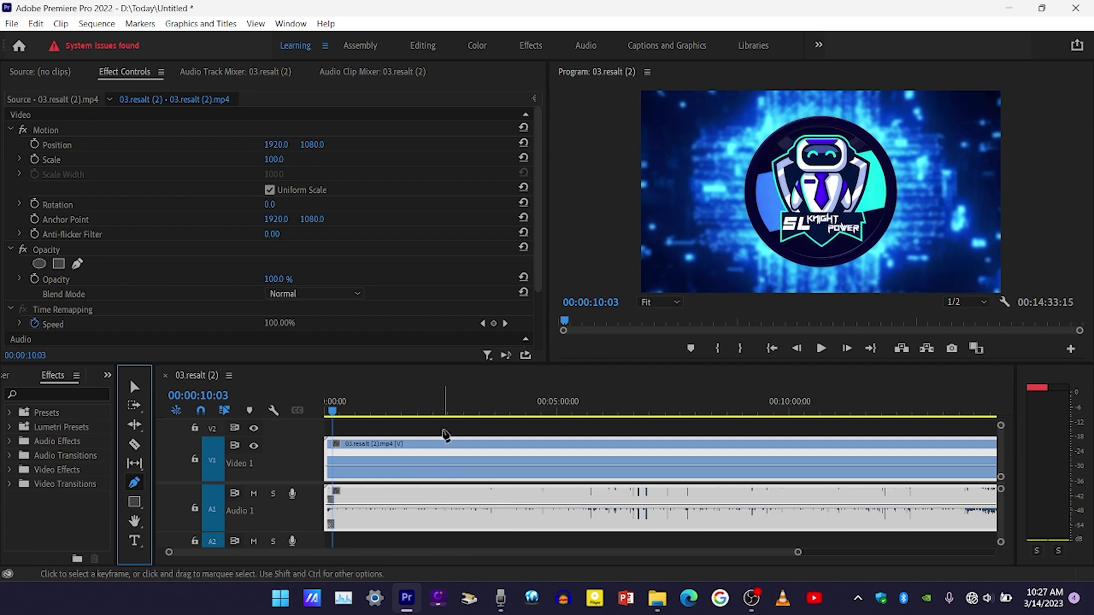
pyautogui.moveTo(444, 411); pyautogui.dragTo(683, 422)
pyautogui.scroll(-1, 684, 418)
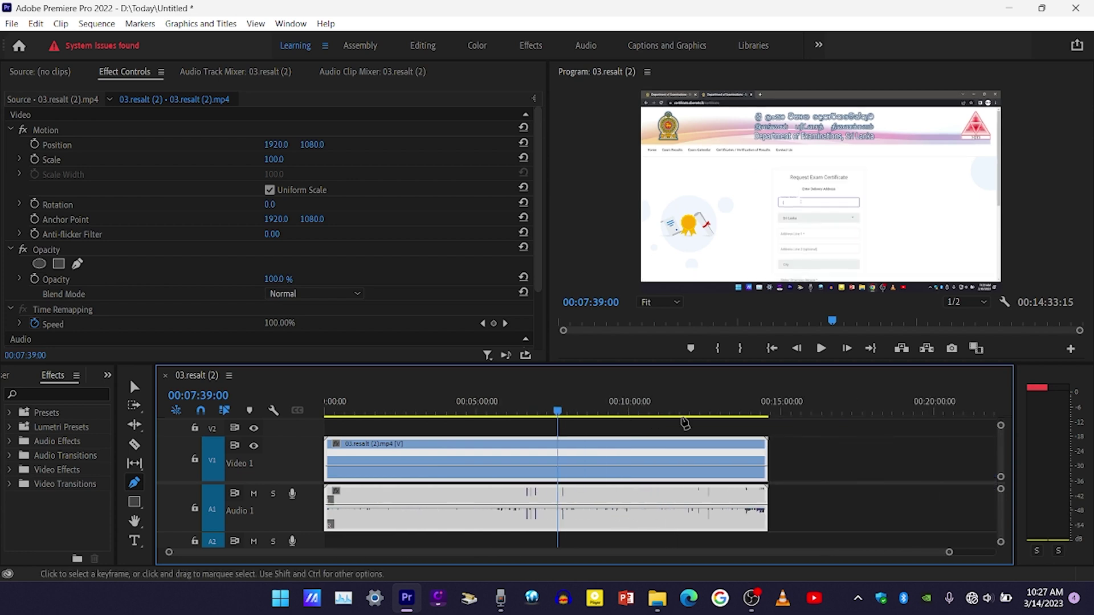
pyautogui.scroll(1, 620, 435)
pyautogui.scroll(1, 606, 423)
pyautogui.scroll(1, 605, 426)
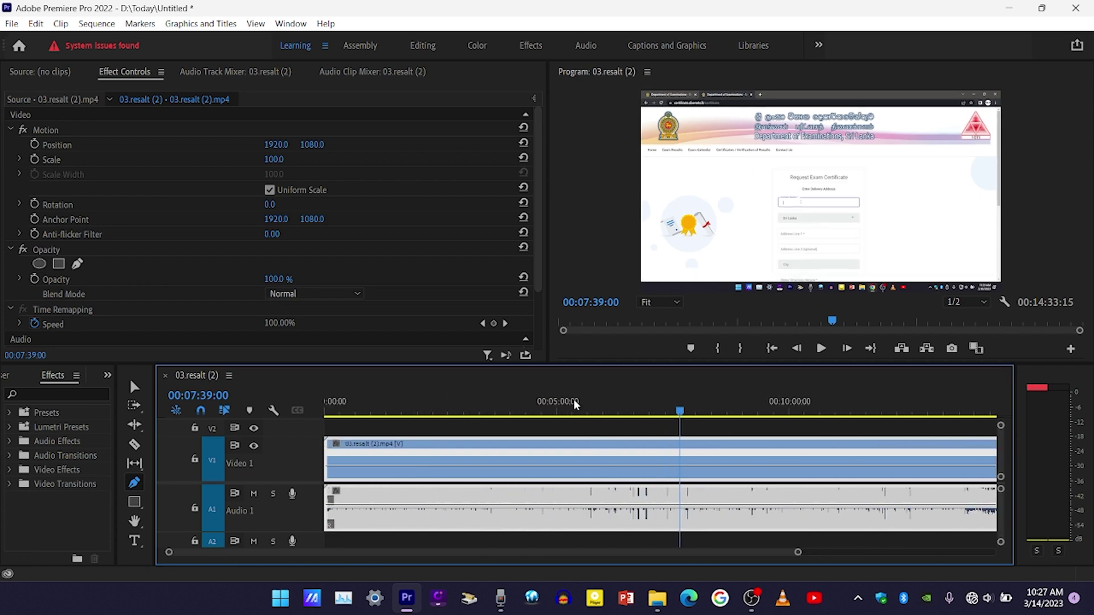
pyautogui.moveTo(681, 415); pyautogui.dragTo(416, 432)
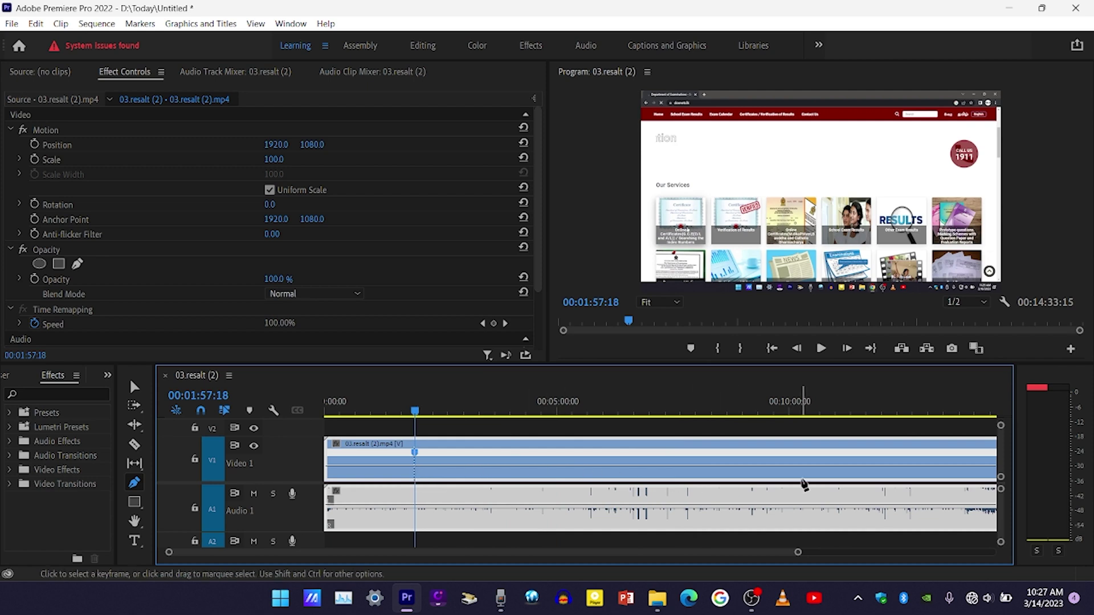
pyautogui.click(844, 453)
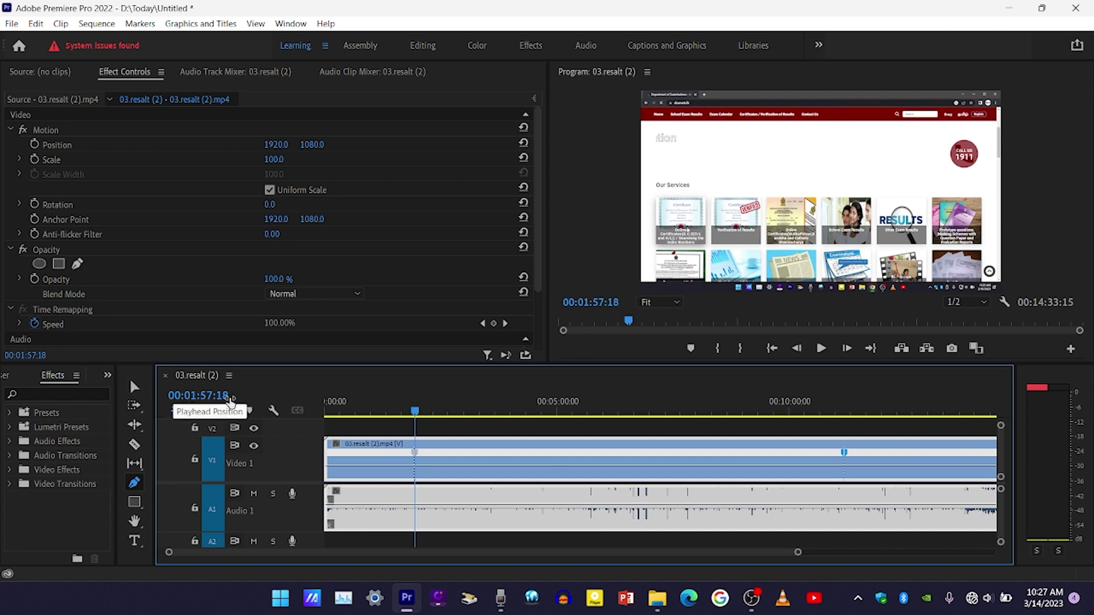
# Lower the playback speed of the section between the two speed keyframes to 36%
pyautogui.press('v')
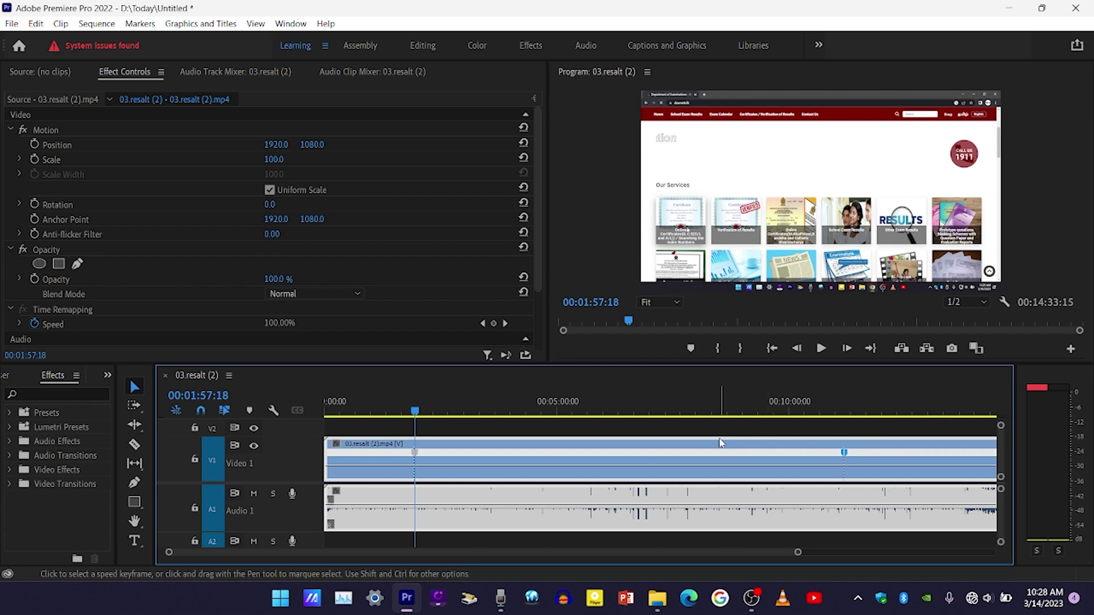
pyautogui.click(709, 471)
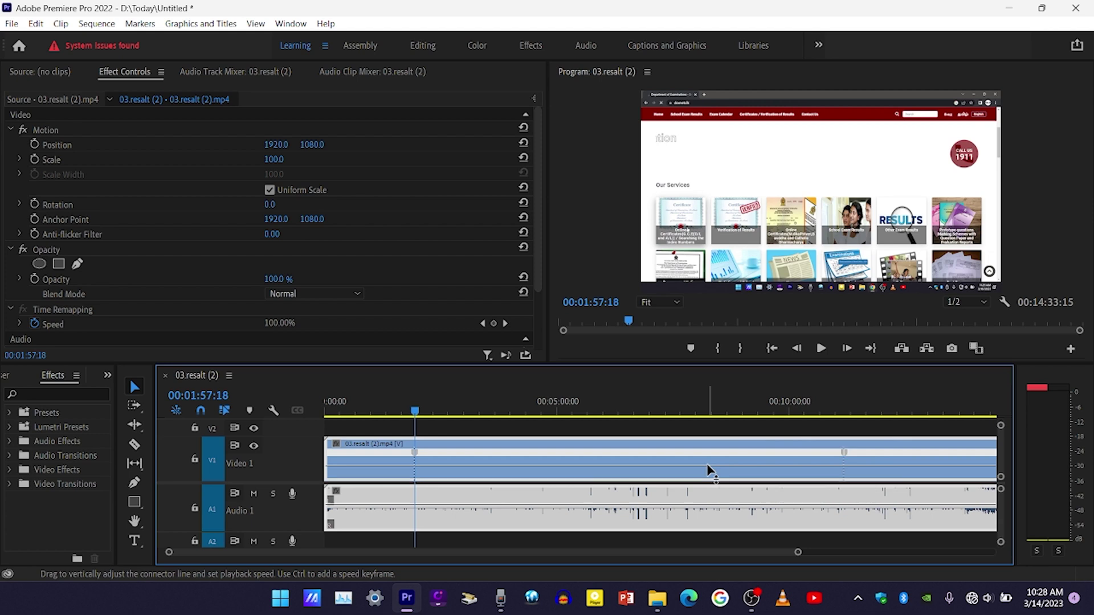
pyautogui.moveTo(707, 463); pyautogui.dragTo(709, 474)
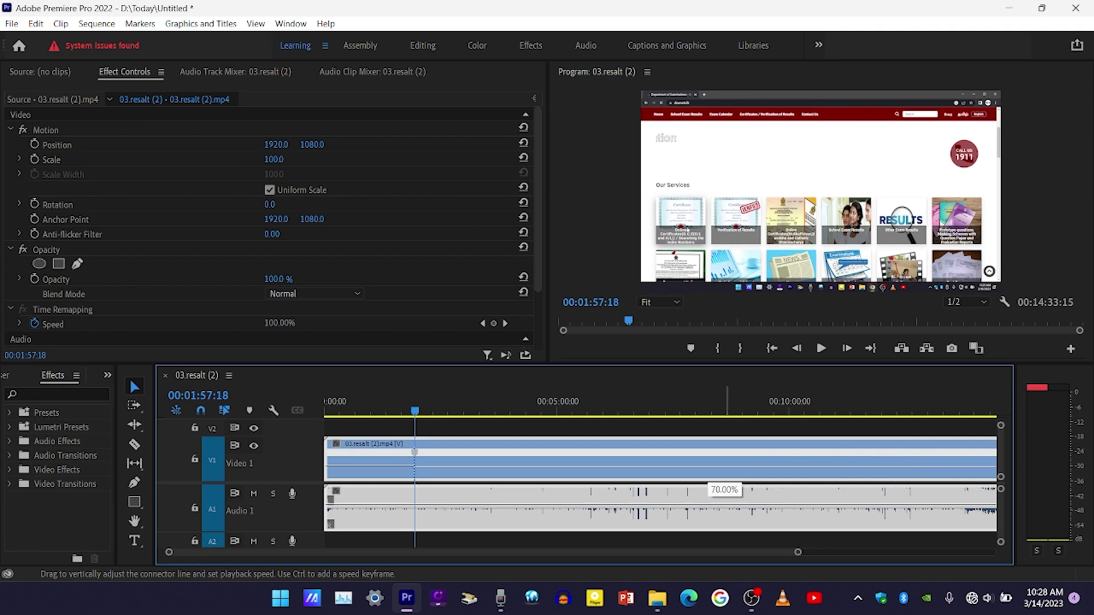
pyautogui.moveTo(724, 466); pyautogui.dragTo(724, 471)
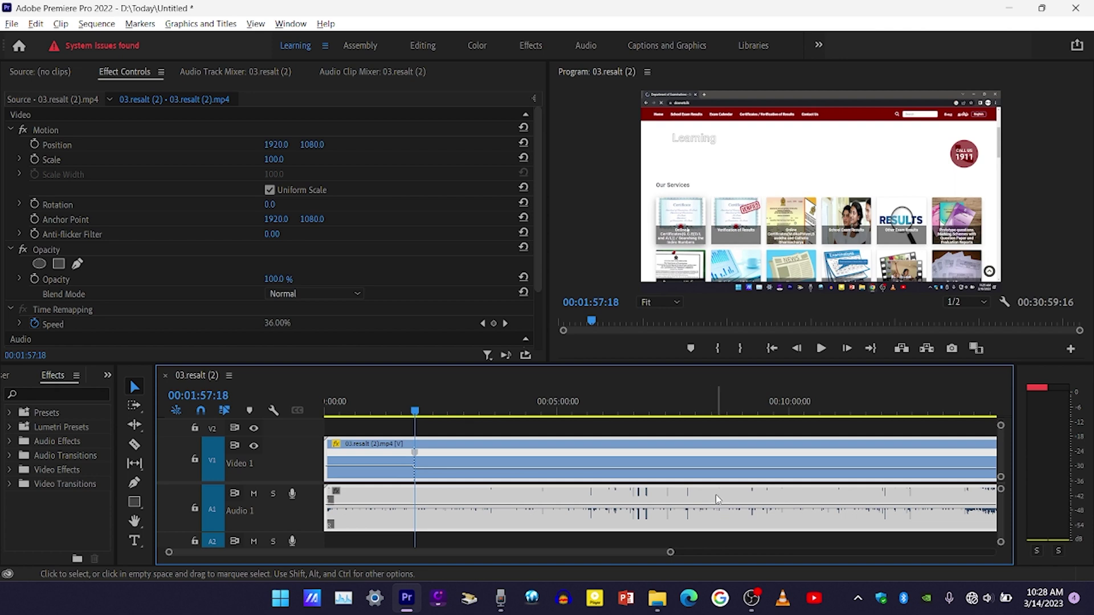
pyautogui.scroll(-8, 716, 495)
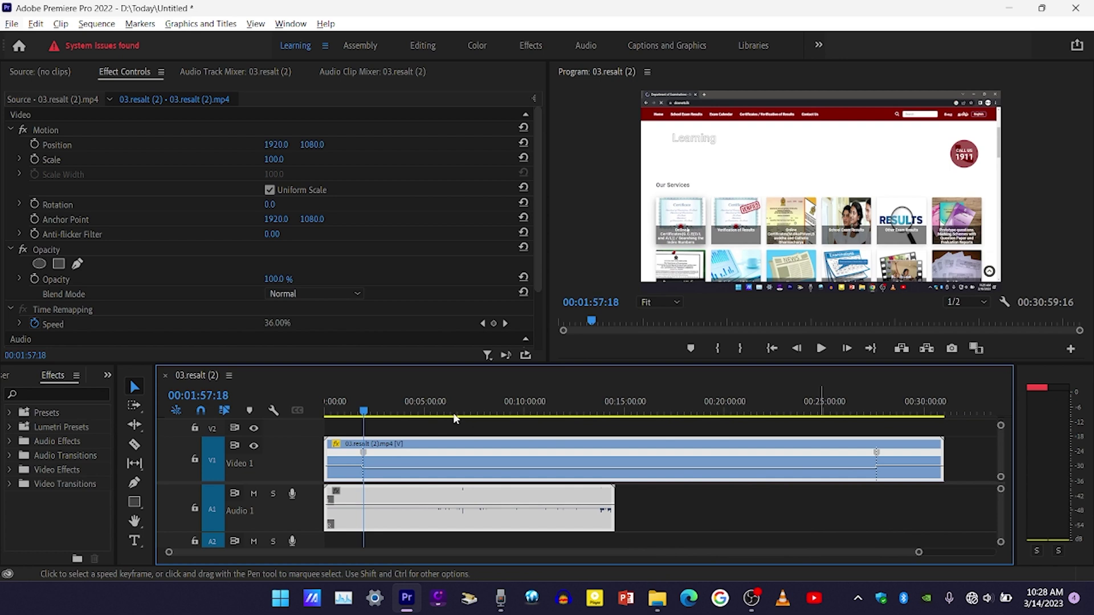
# Play a short part of the slowed section from about the 5-minute mark
pyautogui.click(425, 404)
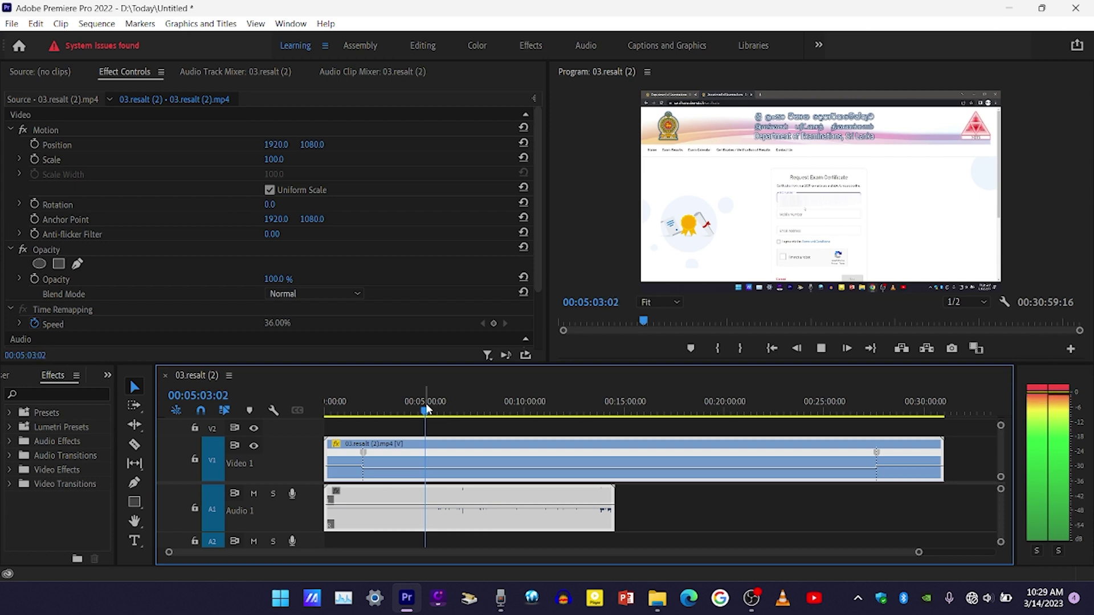
pyautogui.press('space')
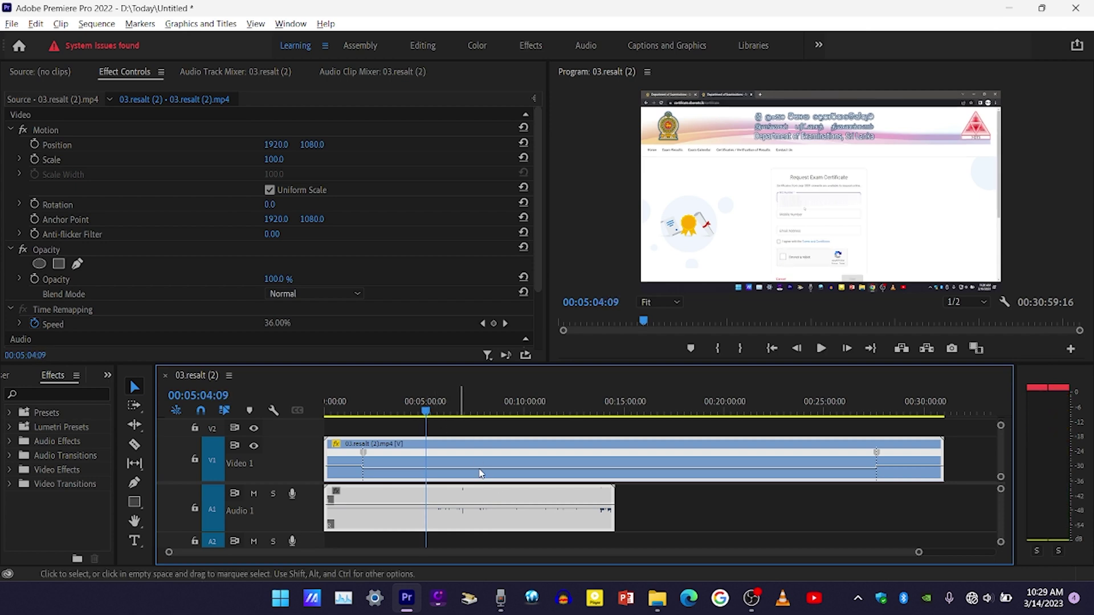
pyautogui.scroll(3, 490, 479)
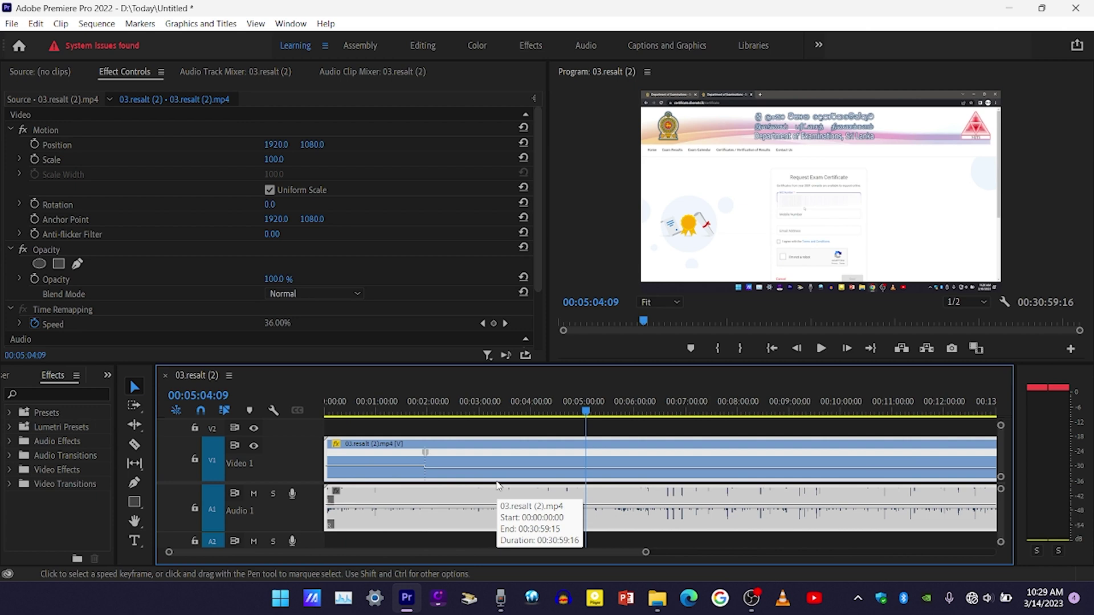
# Return the playhead to the sequence start and add a speed keyframe with the Pen tool at about one minute
pyautogui.press('Home')
pyautogui.click(337, 406)
pyautogui.moveTo(337, 413); pyautogui.dragTo(300, 415)
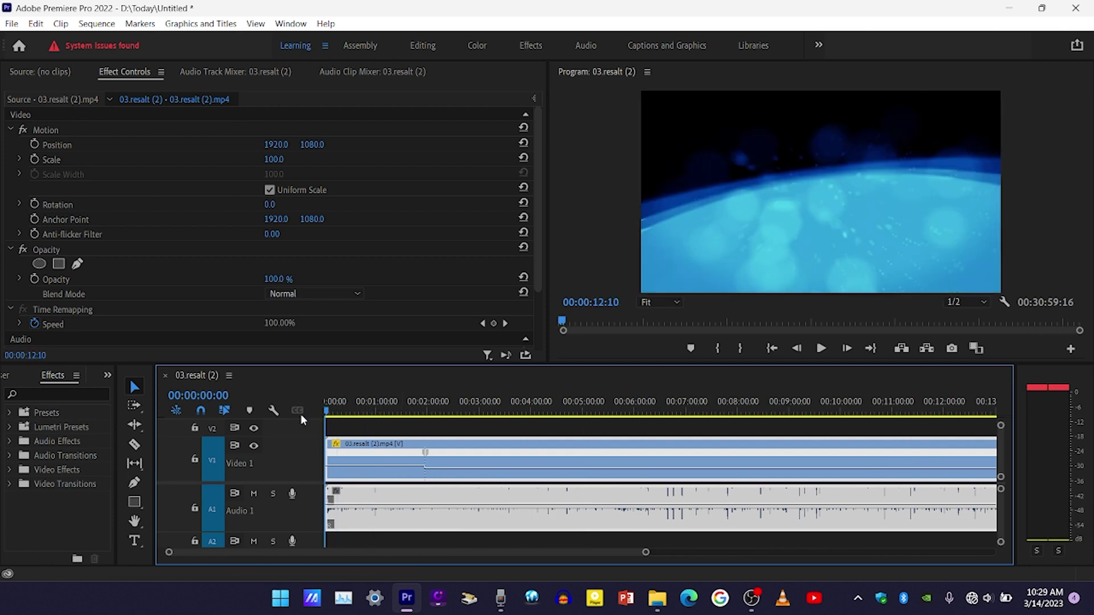
pyautogui.press('p')
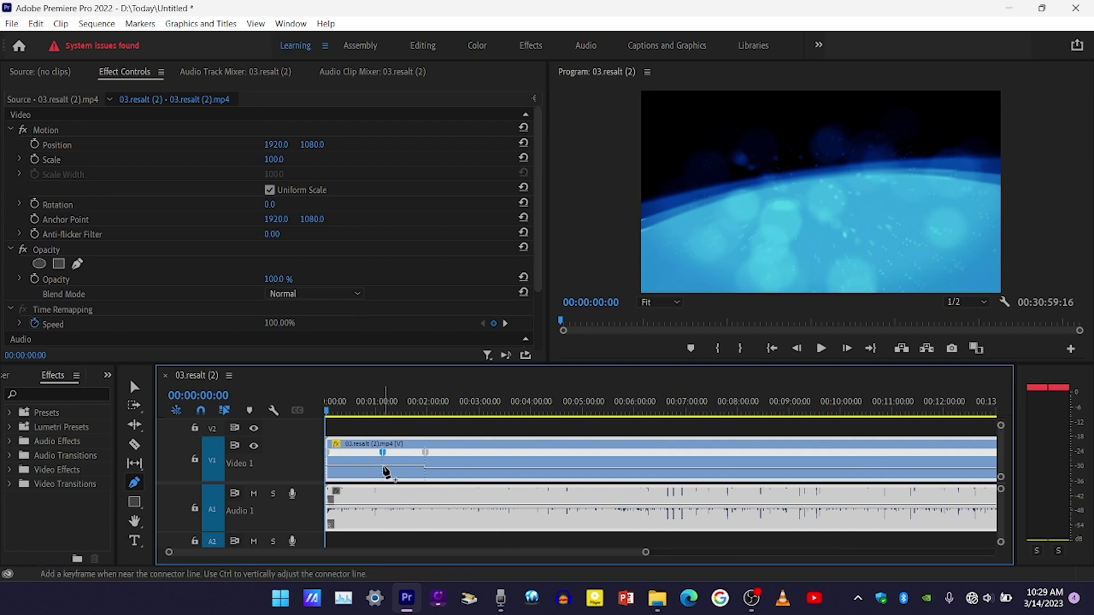
# Lower the speed of the opening section before the one-minute keyframe to 10% and play it from the start
pyautogui.press('v')
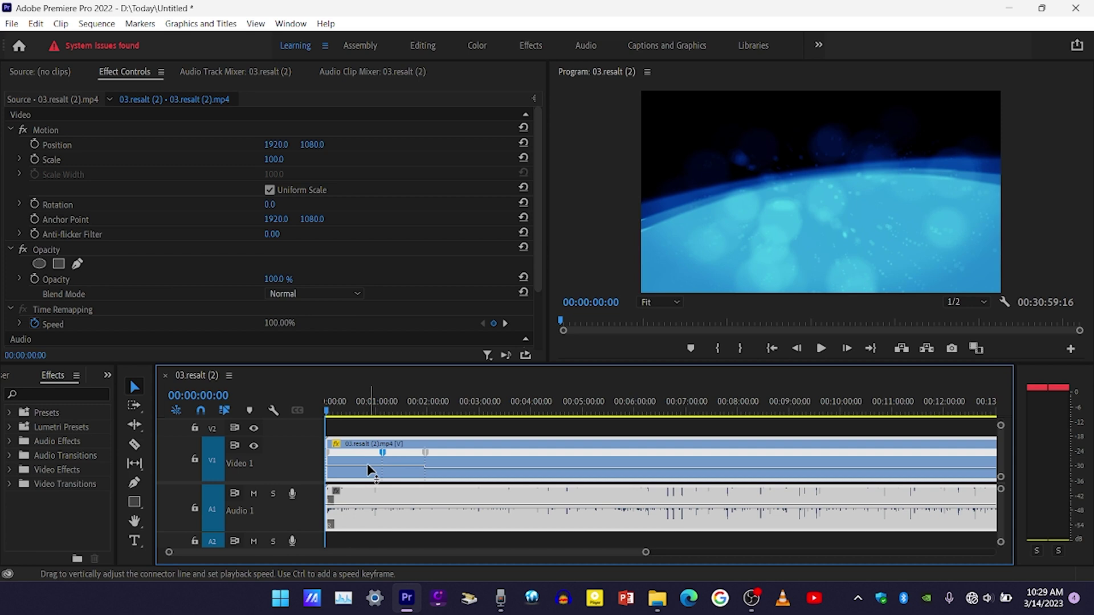
pyautogui.moveTo(367, 470); pyautogui.dragTo(371, 491)
pyautogui.press('space')
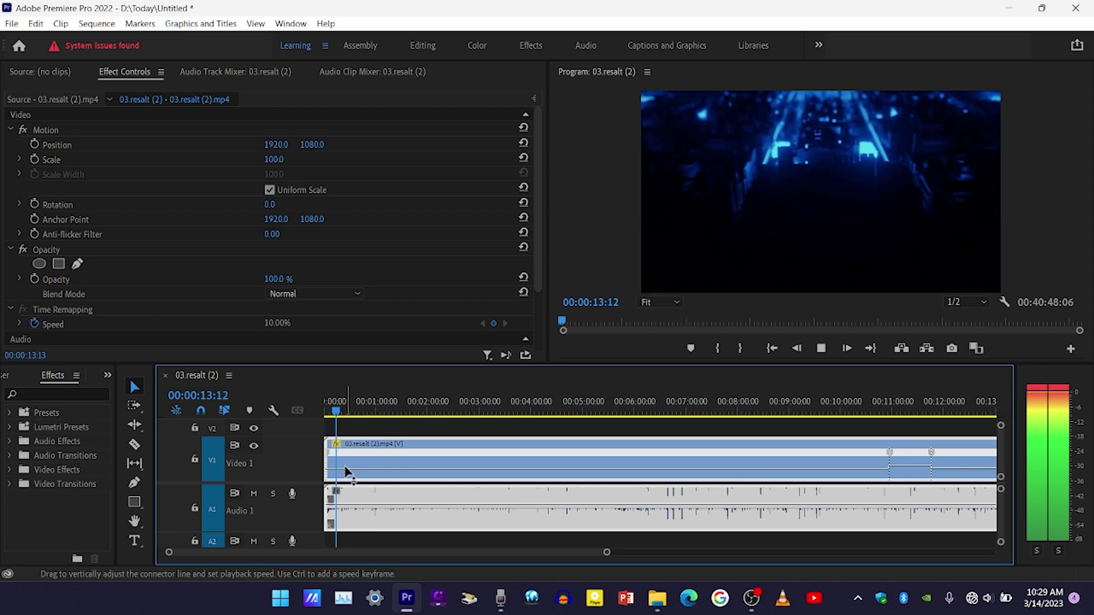
pyautogui.press('space')
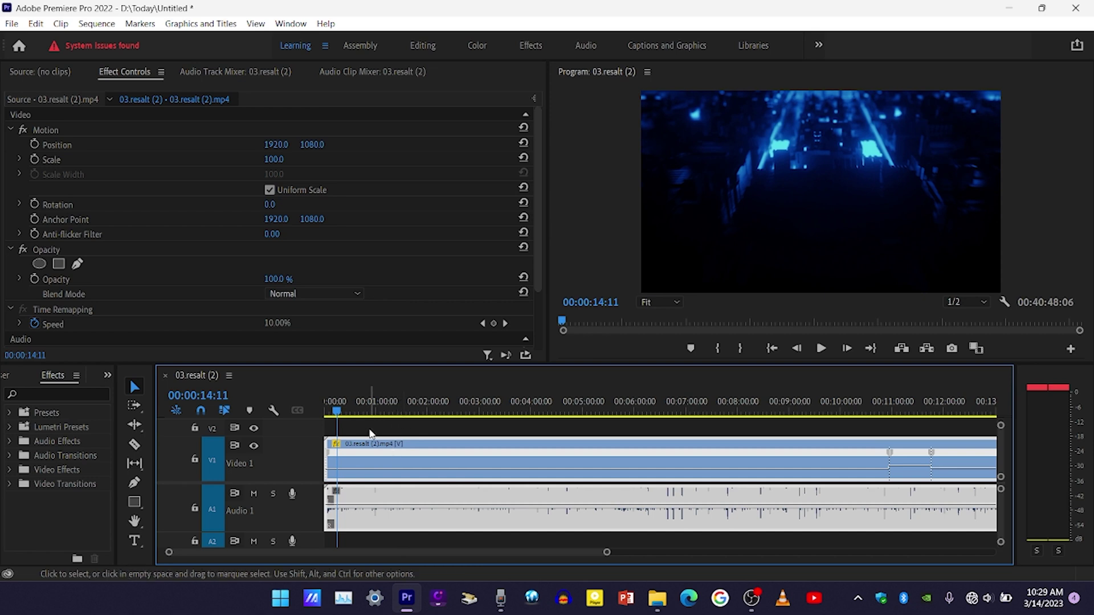
# Undo the clip's speed keyframes and speed changes and play a short part of the opening at normal speed
pyautogui.hotkey('ctrl', 'z')
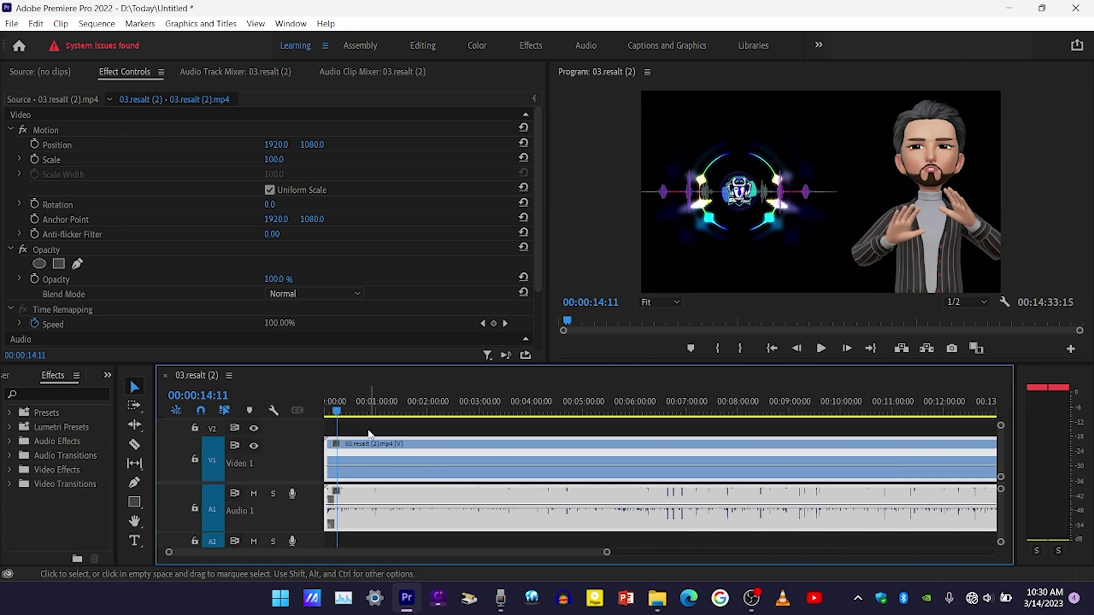
pyautogui.press('space')
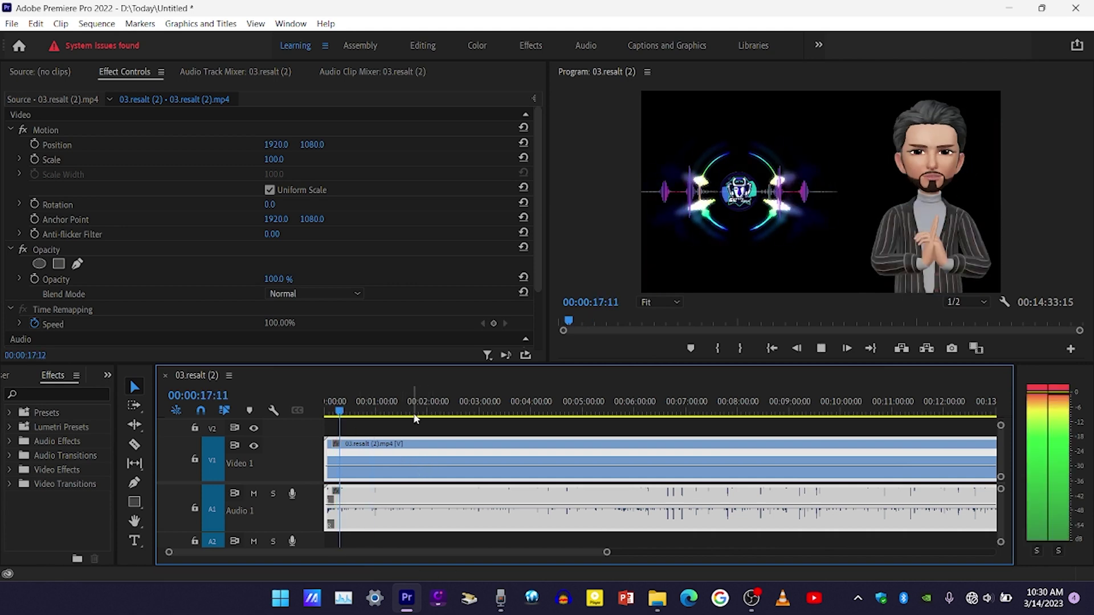
pyautogui.press('space')
# Split the clip in two at about 00:01:46:13 on the timeline
pyautogui.scroll(4, 419, 418)
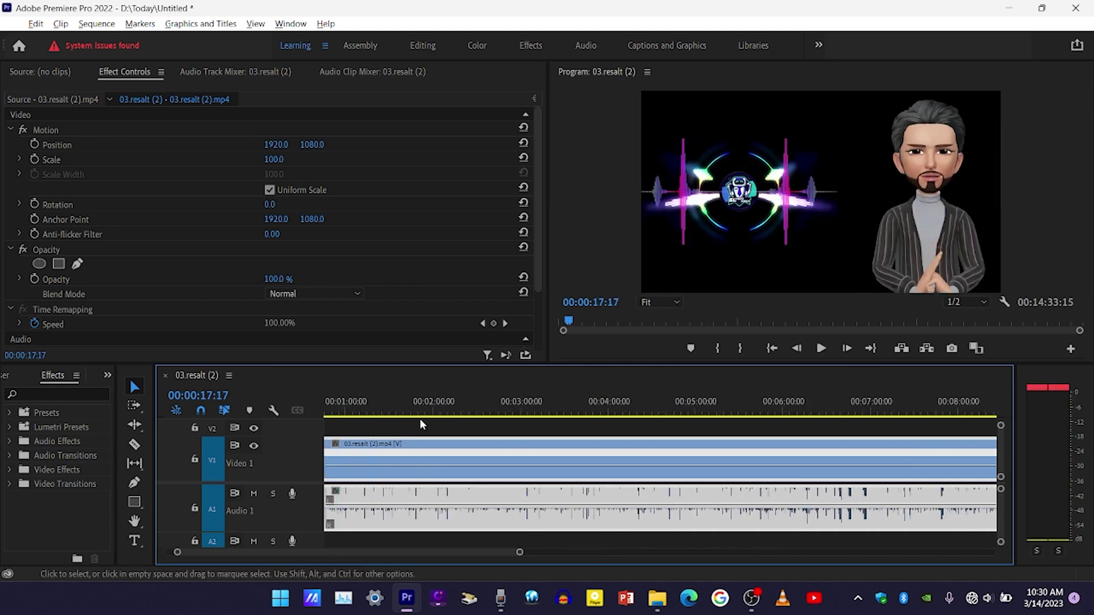
pyautogui.scroll(2, 422, 421)
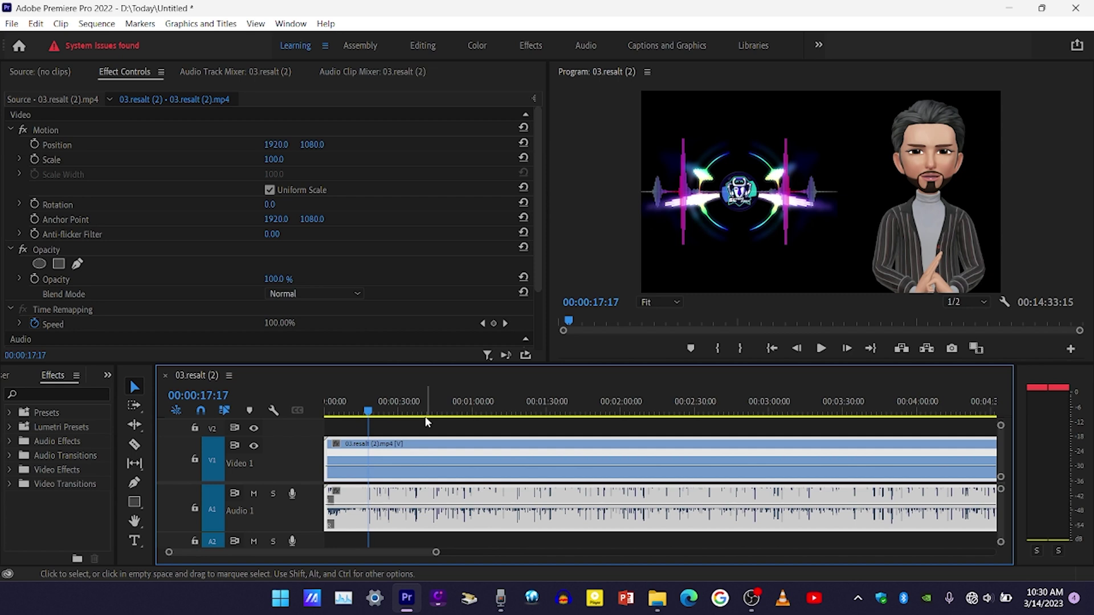
pyautogui.moveTo(428, 411); pyautogui.dragTo(590, 420)
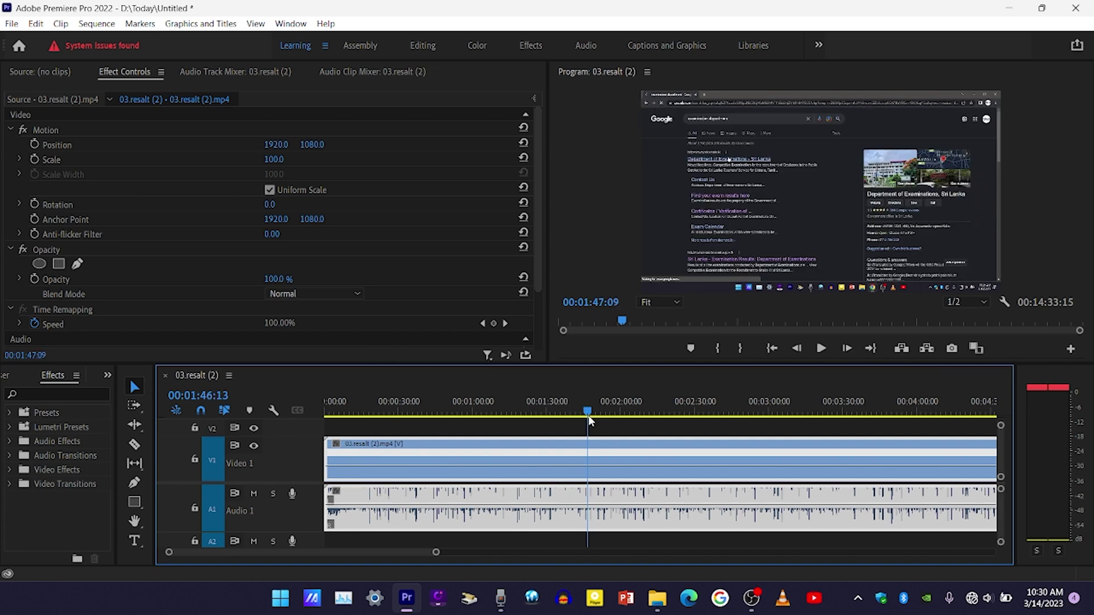
pyautogui.press('ctrl')
pyautogui.keyDown('ctrl'); pyautogui.click(600, 461); pyautogui.keyUp('ctrl')
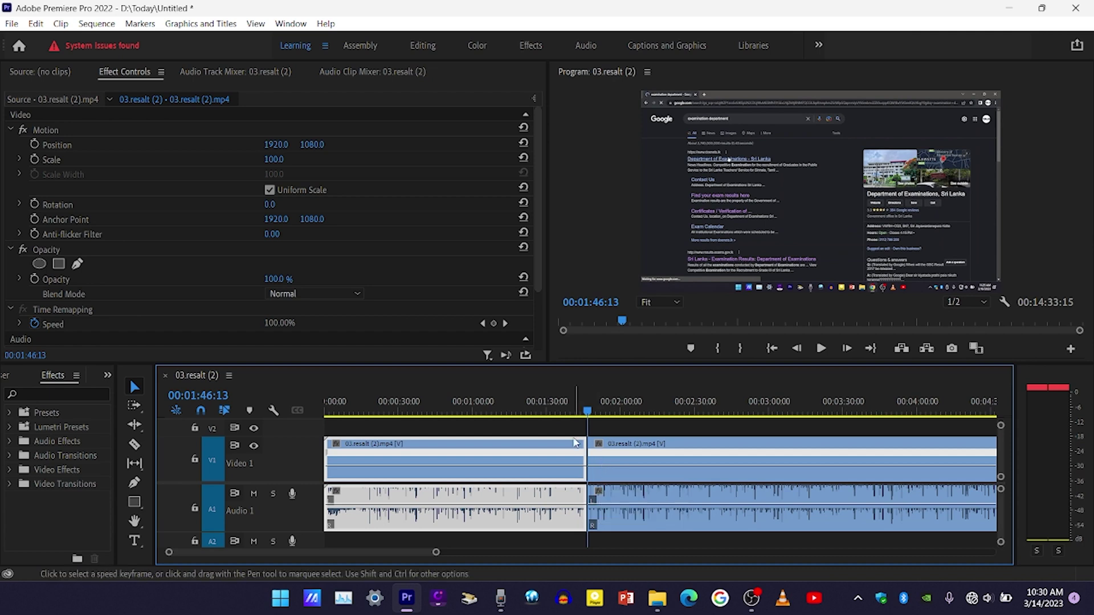
# Move the second part of the split clip further along the timeline to about 00:03:03, leaving a gap
pyautogui.moveTo(591, 412)
pyautogui.mouseDown()
pyautogui.moveTo(578, 413)
pyautogui.moveTo(589, 418)
pyautogui.mouseUp()
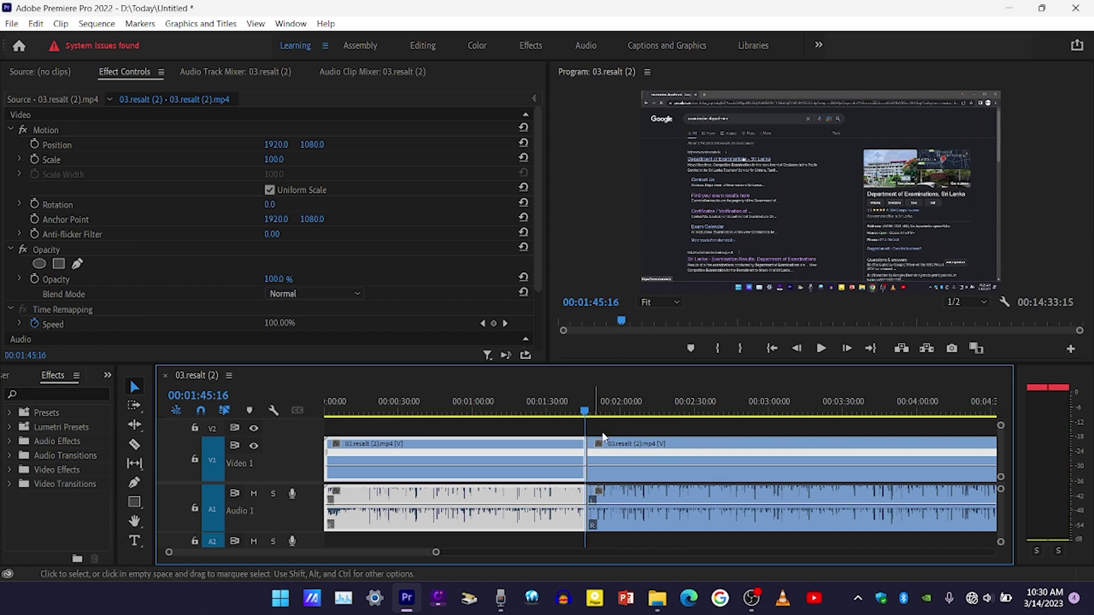
pyautogui.click(615, 458)
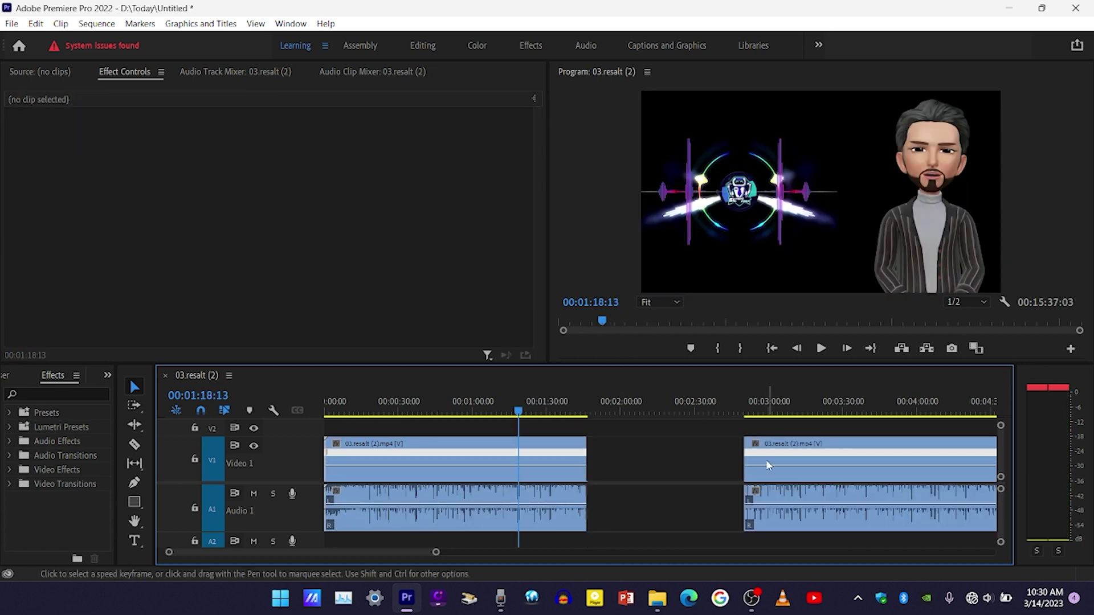
pyautogui.moveTo(768, 466); pyautogui.dragTo(803, 467)
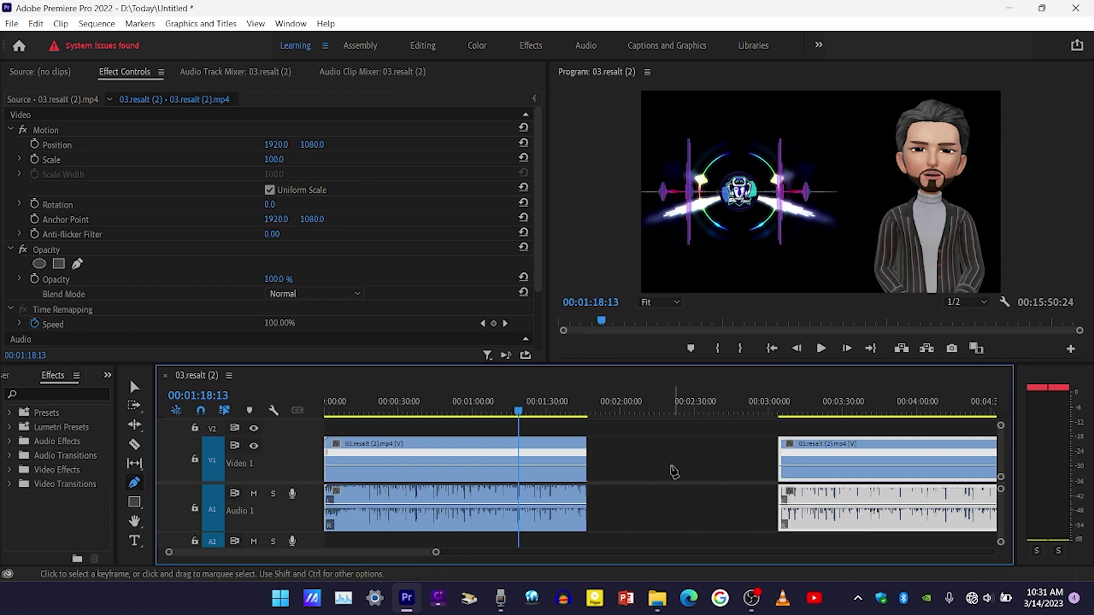
# Add a speed keyframe near the end of the first part with the Pen tool and lower the speed before it to 63%
pyautogui.press('p')
pyautogui.click(578, 469)
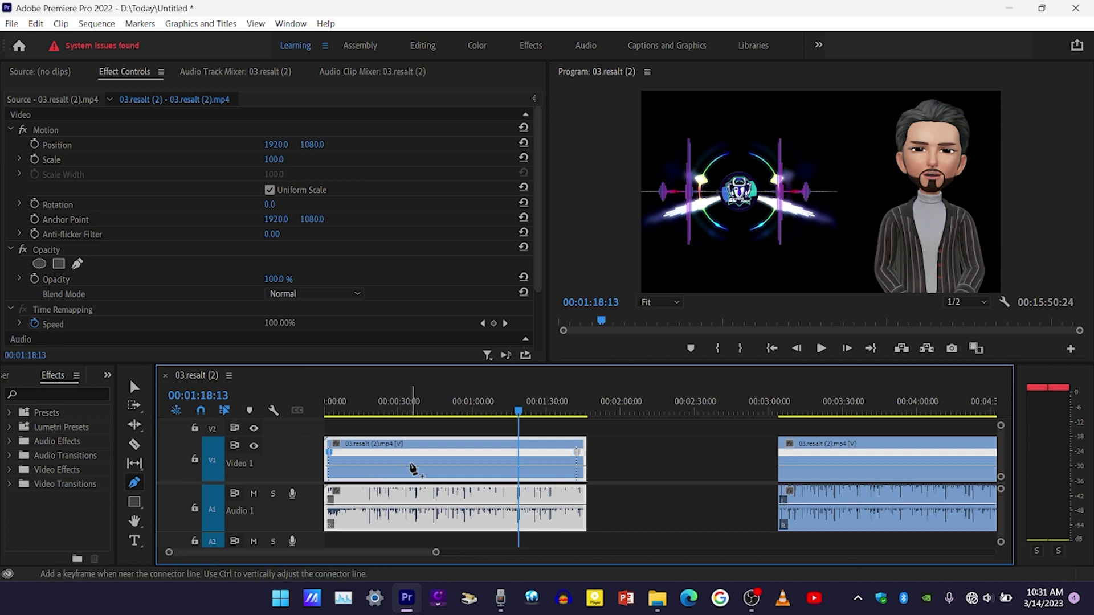
pyautogui.press('v')
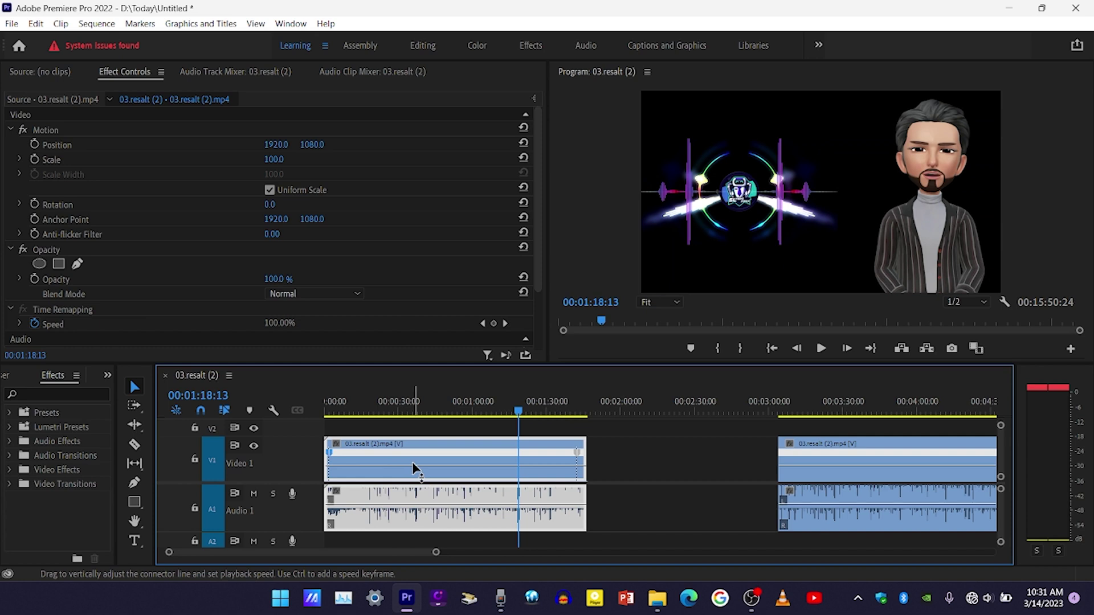
pyautogui.moveTo(413, 465); pyautogui.dragTo(420, 490)
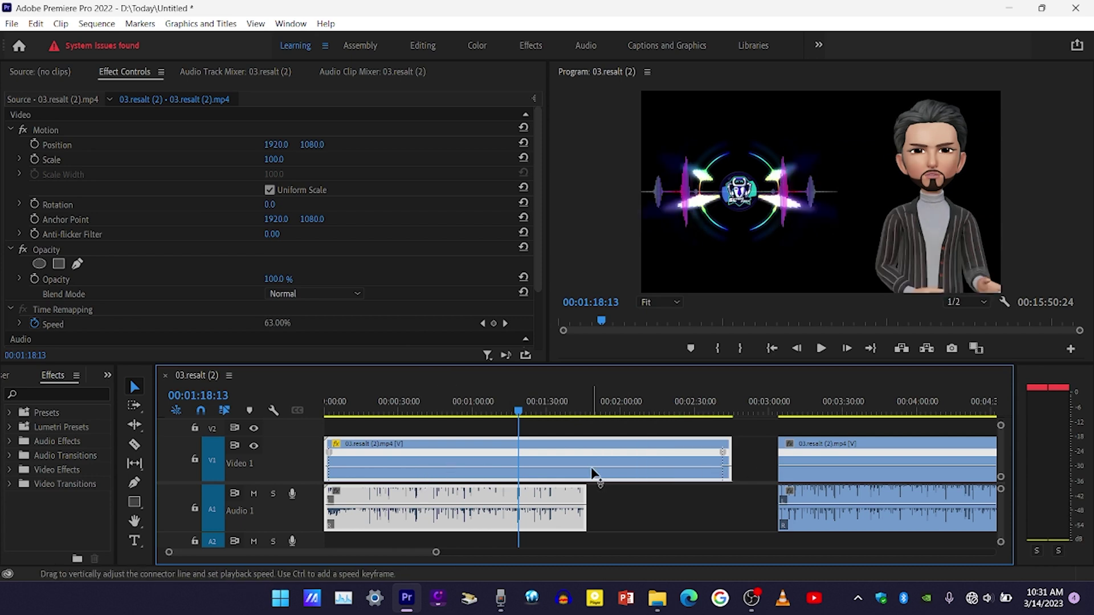
# Play the slowed part, place the second part directly against its end, and move it about 14 seconds away again
pyautogui.press('space')
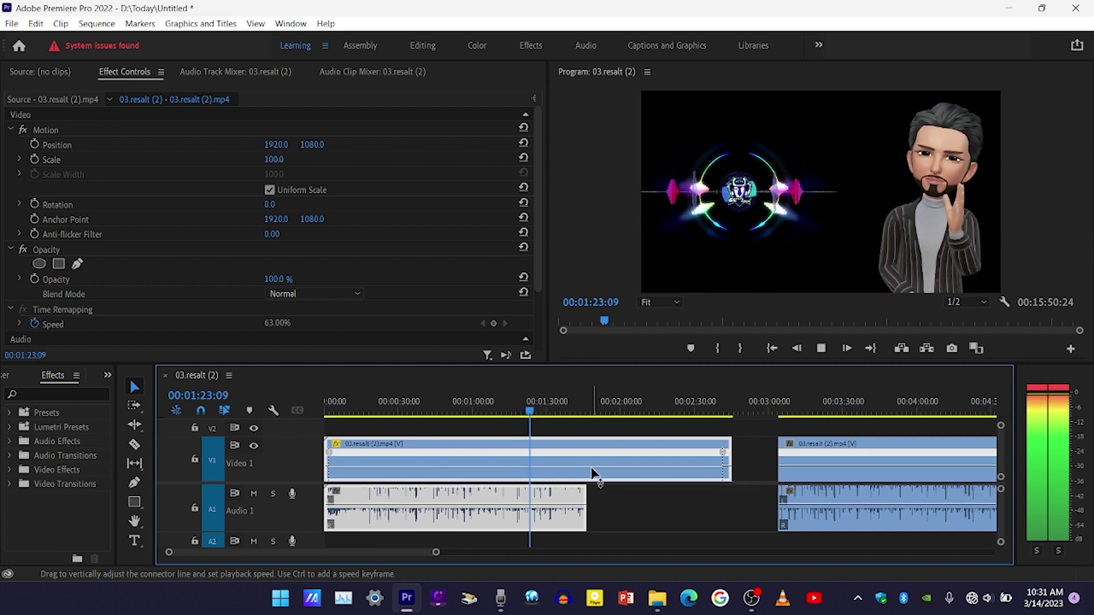
pyautogui.moveTo(830, 461); pyautogui.dragTo(785, 462)
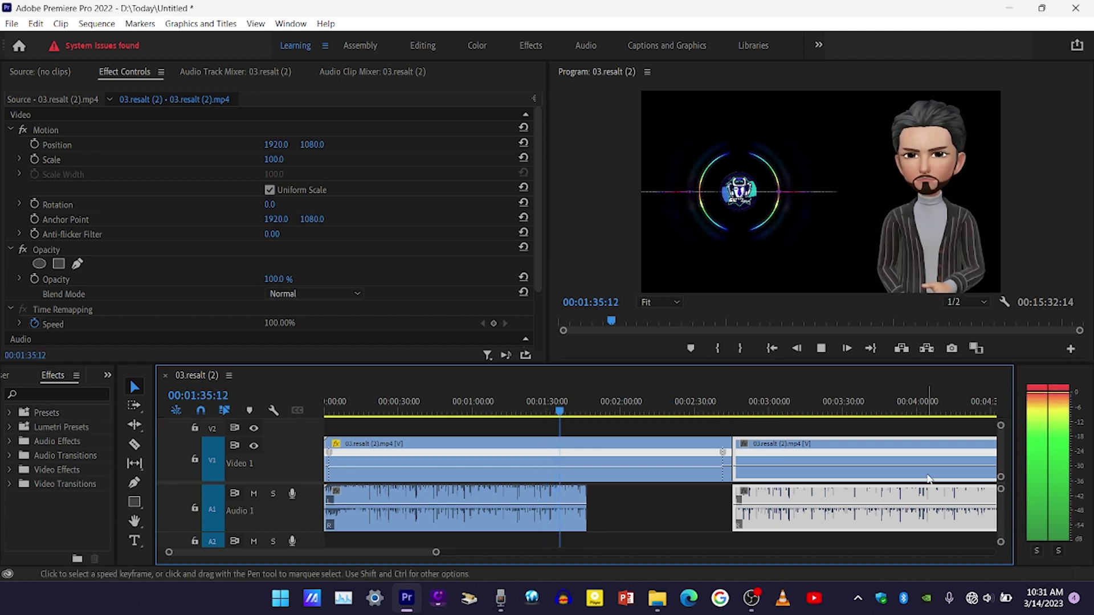
pyautogui.moveTo(767, 459); pyautogui.dragTo(798, 456)
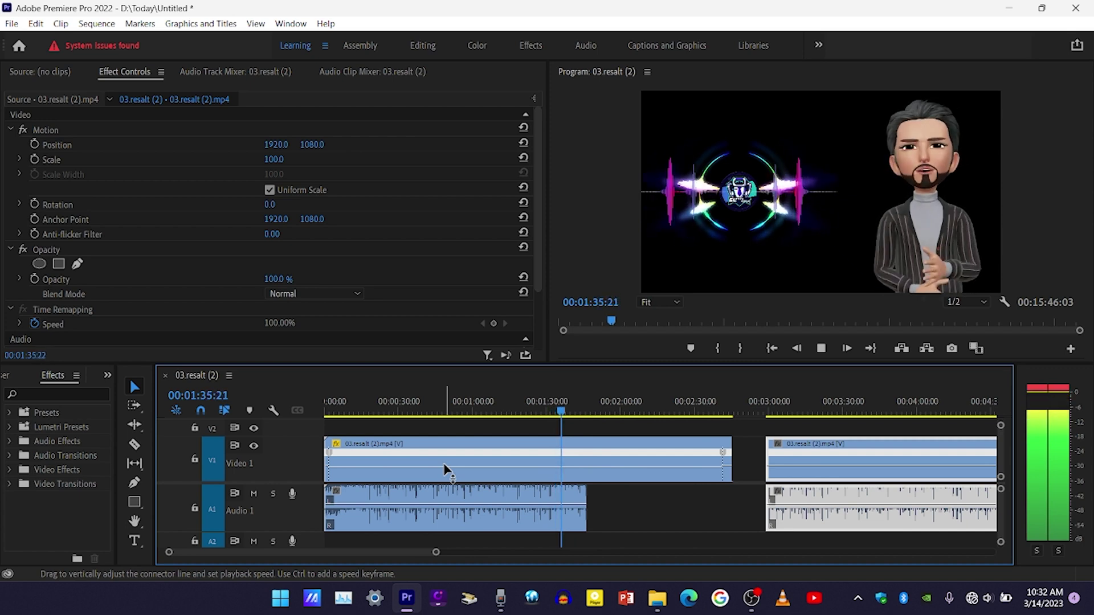
# Raise the speed of the first part's section before the end keyframe to 221% and play it from near the sequence start
pyautogui.click(445, 465)
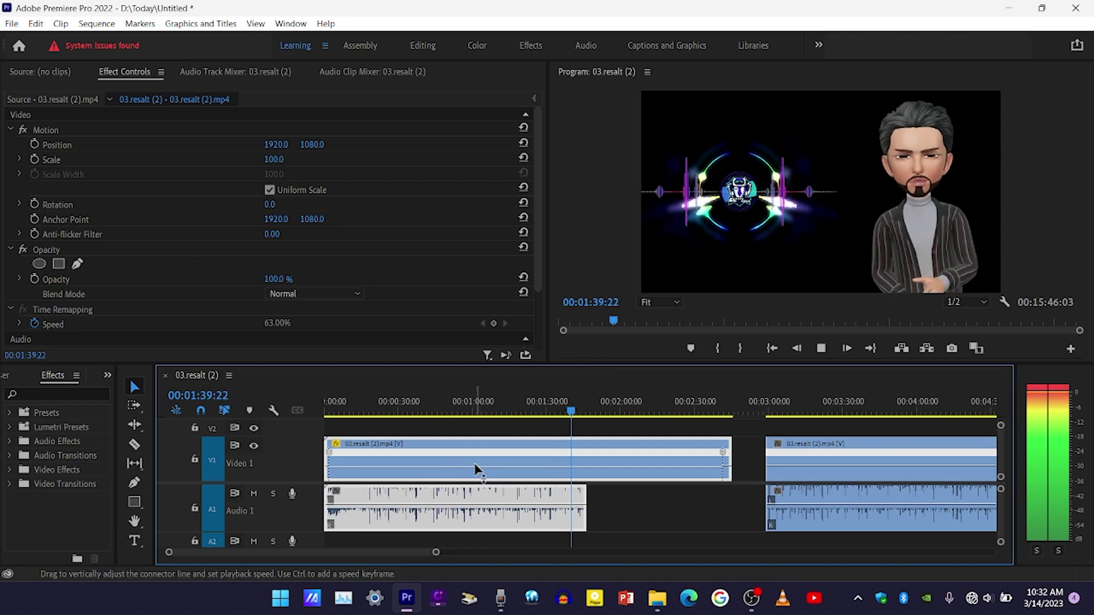
pyautogui.moveTo(475, 464); pyautogui.dragTo(479, 447)
pyautogui.click(367, 396)
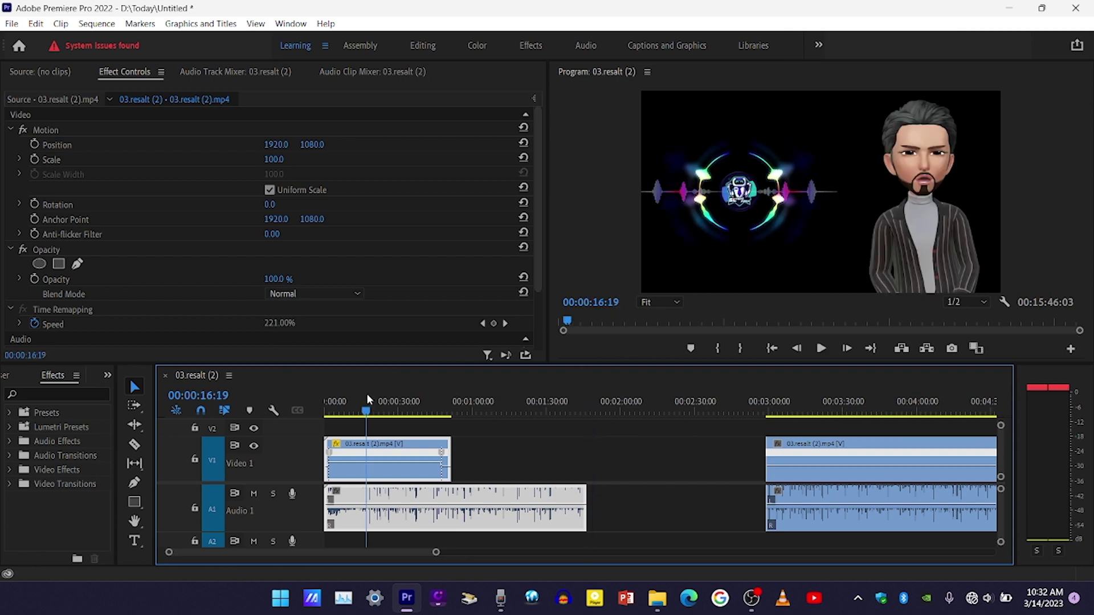
pyautogui.moveTo(367, 405); pyautogui.dragTo(336, 416)
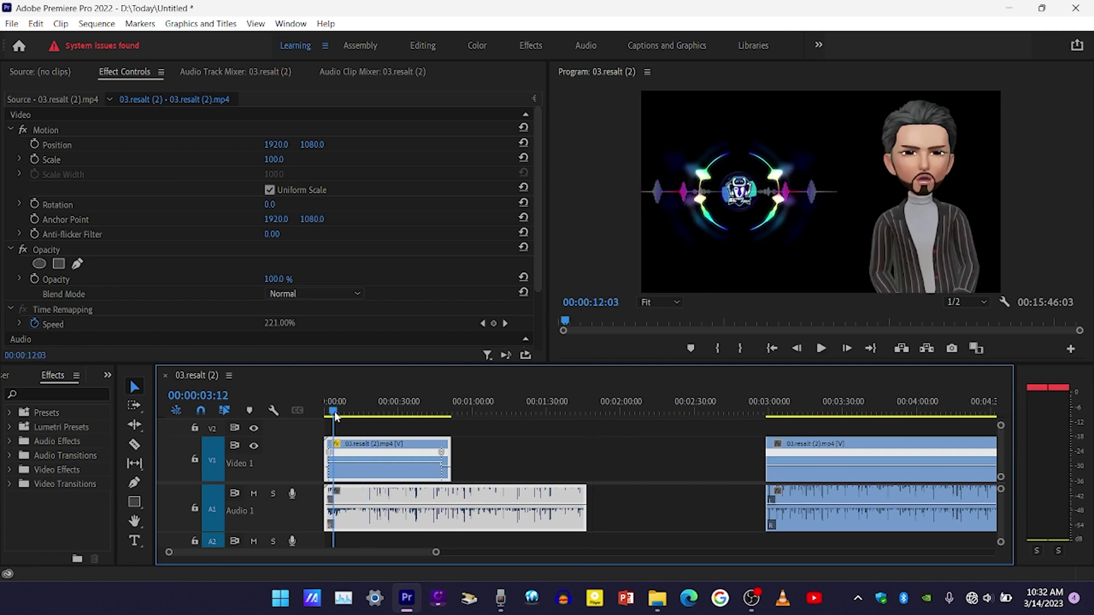
pyautogui.press('=')
pyautogui.press('=')
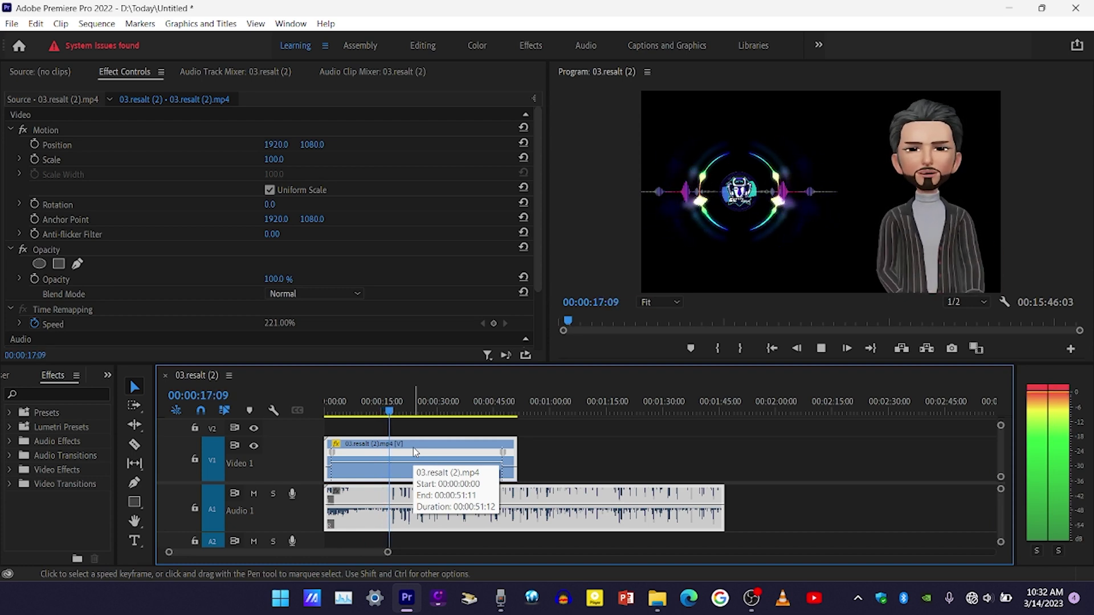
pyautogui.press('space')
# Move the second part back to where the first part's audio ends, at about 00:01:46:11, and play from there
pyautogui.scroll(-3, 597, 465)
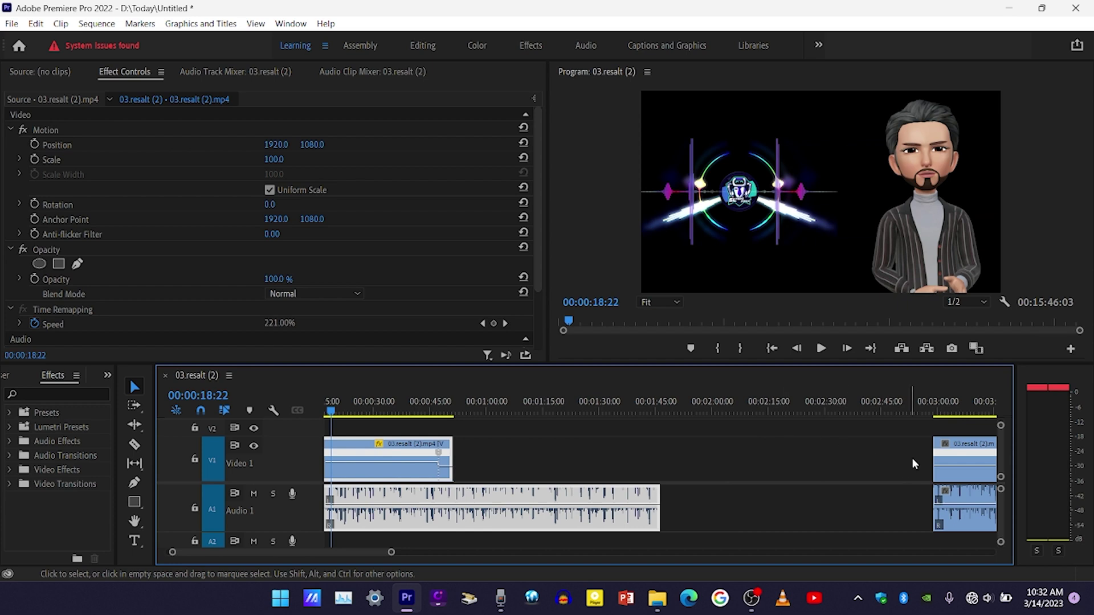
pyautogui.moveTo(949, 459); pyautogui.dragTo(696, 451)
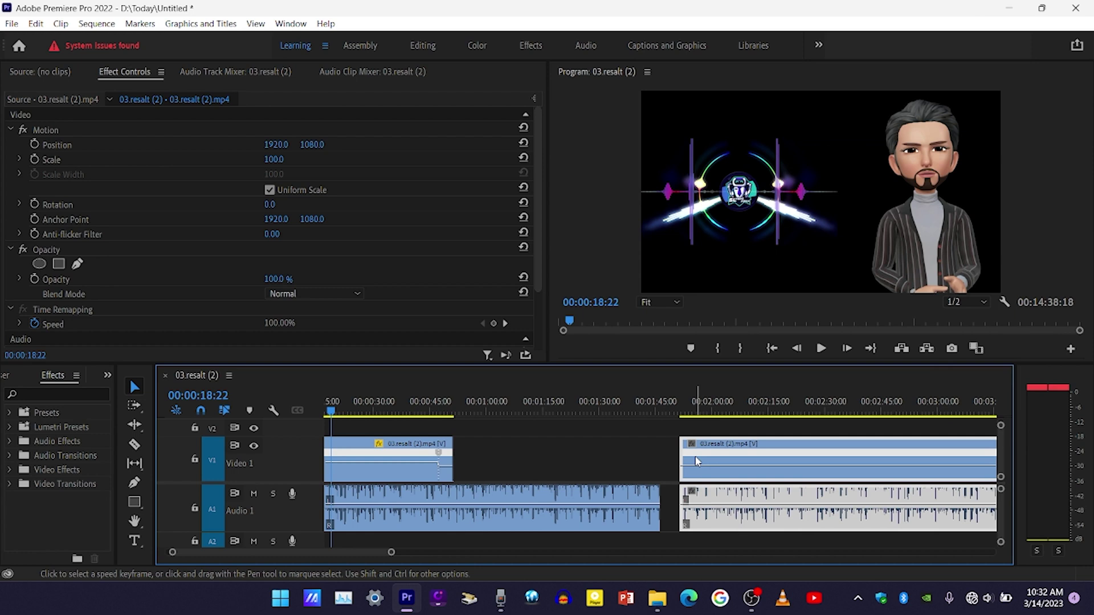
pyautogui.moveTo(696, 462)
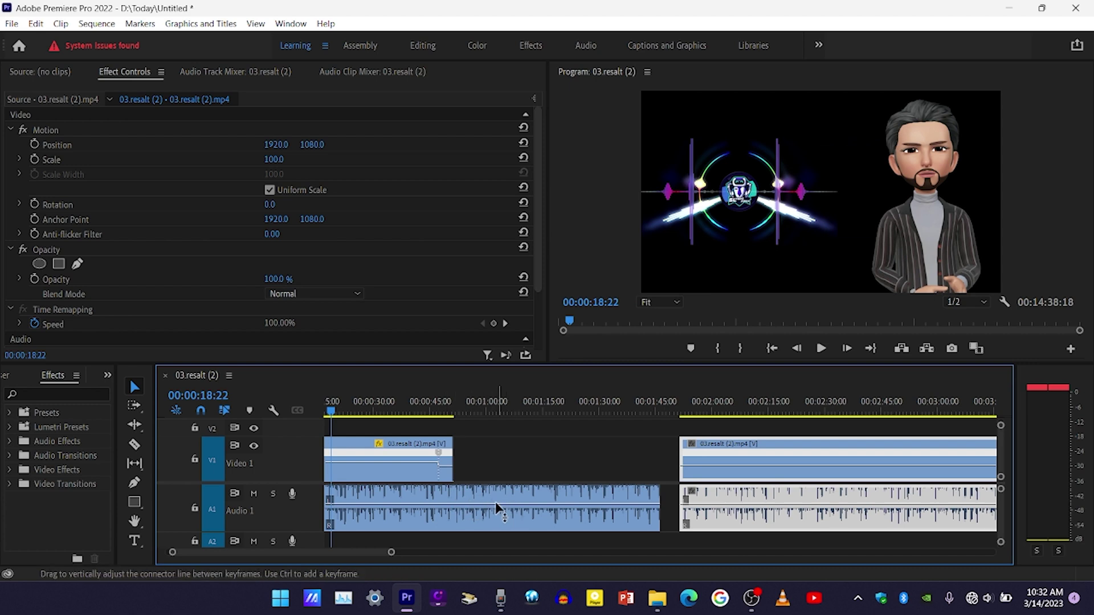
pyautogui.moveTo(714, 456); pyautogui.dragTo(696, 454)
pyautogui.click(663, 412)
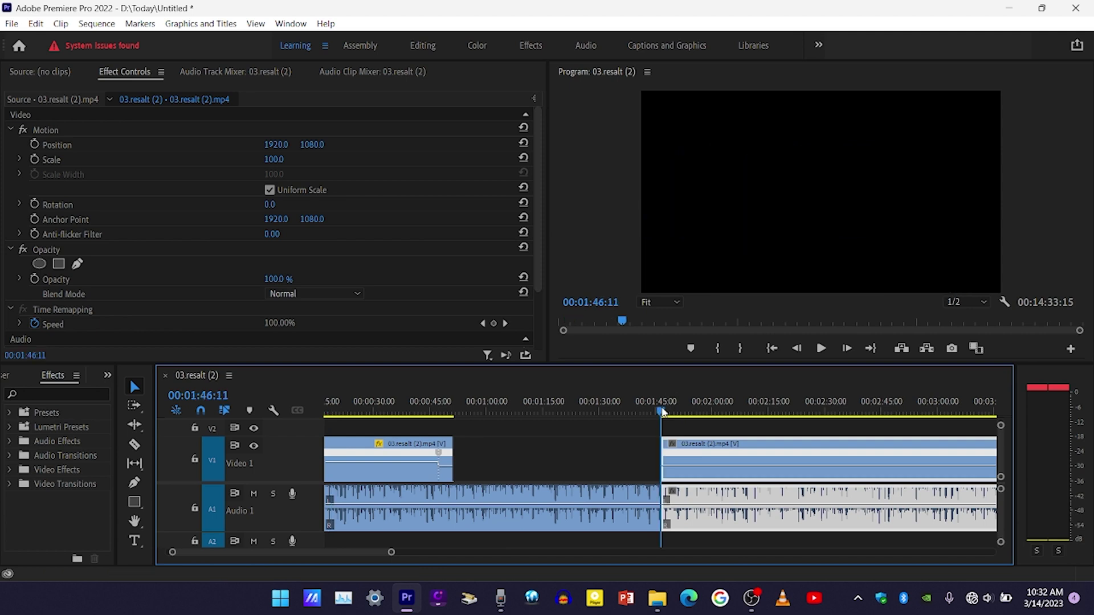
pyautogui.press('space')
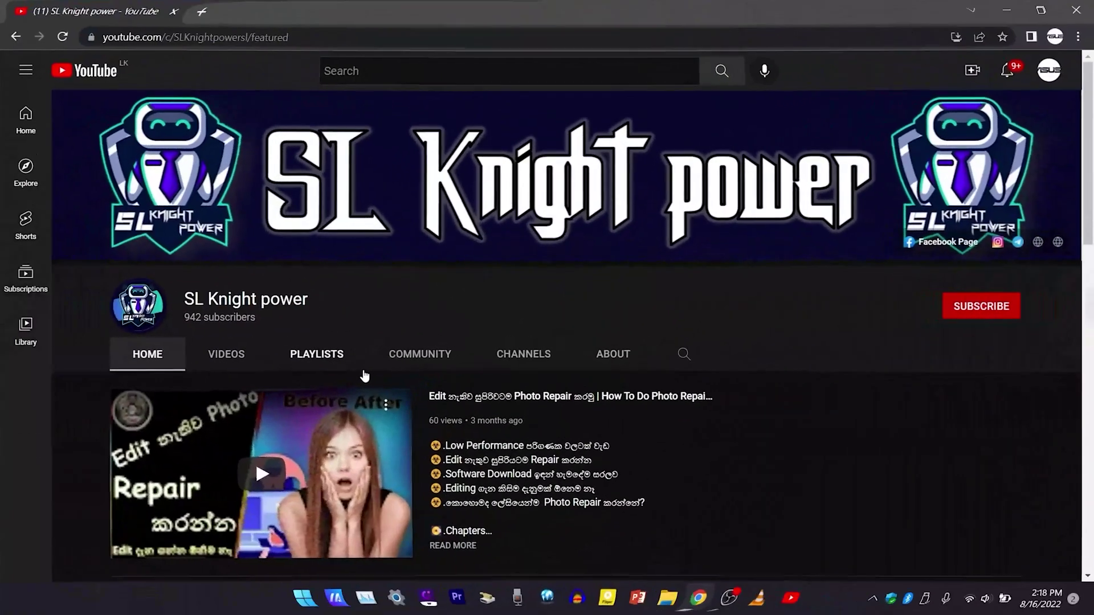
# Switch to the SL Knight power YouTube channel in the browser and look through its list of videos
pyautogui.scroll(-10, 365, 373)
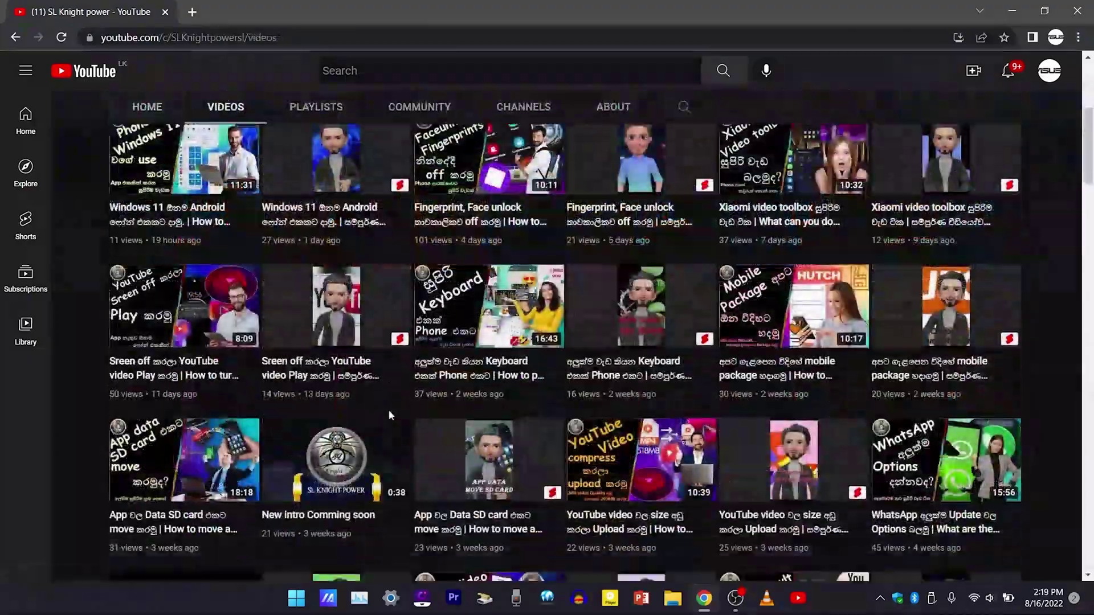
pyautogui.scroll(-10, 388, 410)
pyautogui.scroll(-15, 390, 416)
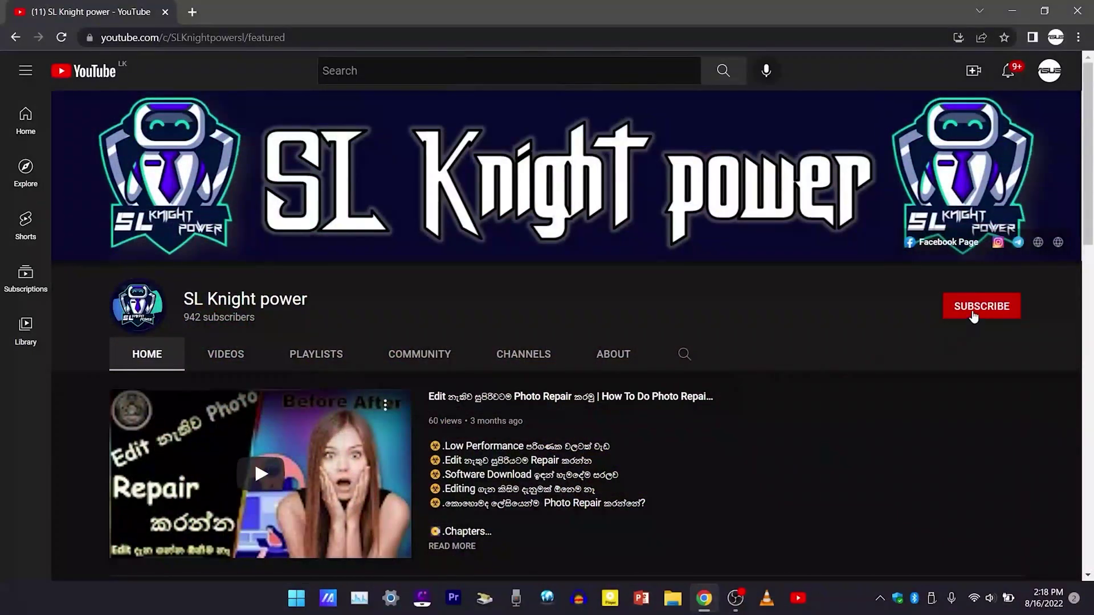
# Subscribe to the SL Knight power channel and choose its notification setting
pyautogui.click(974, 314)
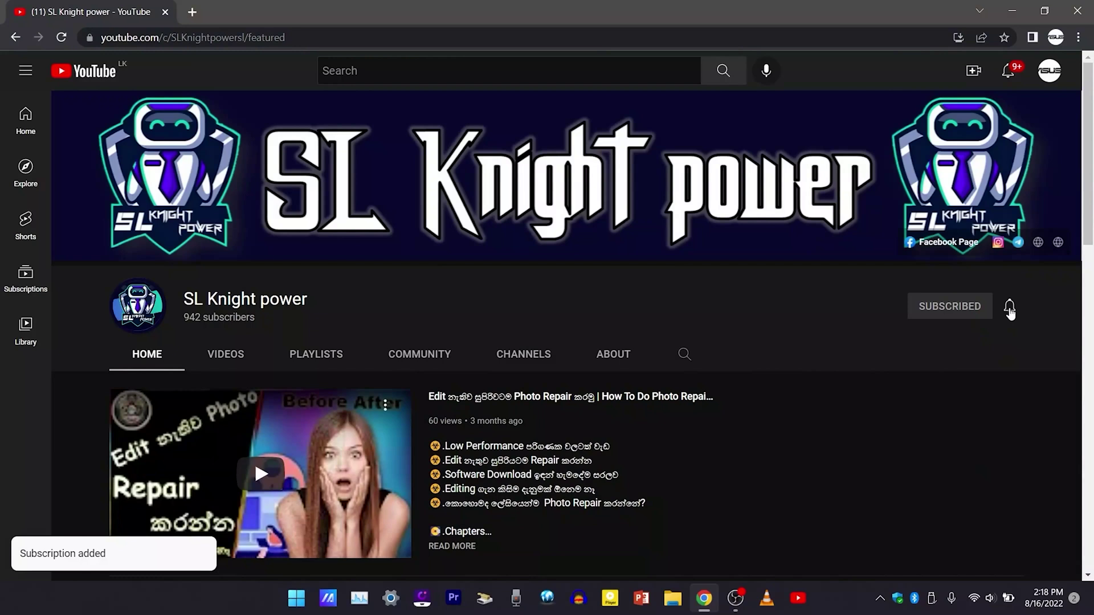
pyautogui.click(1010, 311)
pyautogui.click(976, 339)
# Examine the description and links on the channel's About page and browse back through its videos
pyautogui.click(226, 354)
pyautogui.click(585, 354)
pyautogui.scroll(-8, 494, 419)
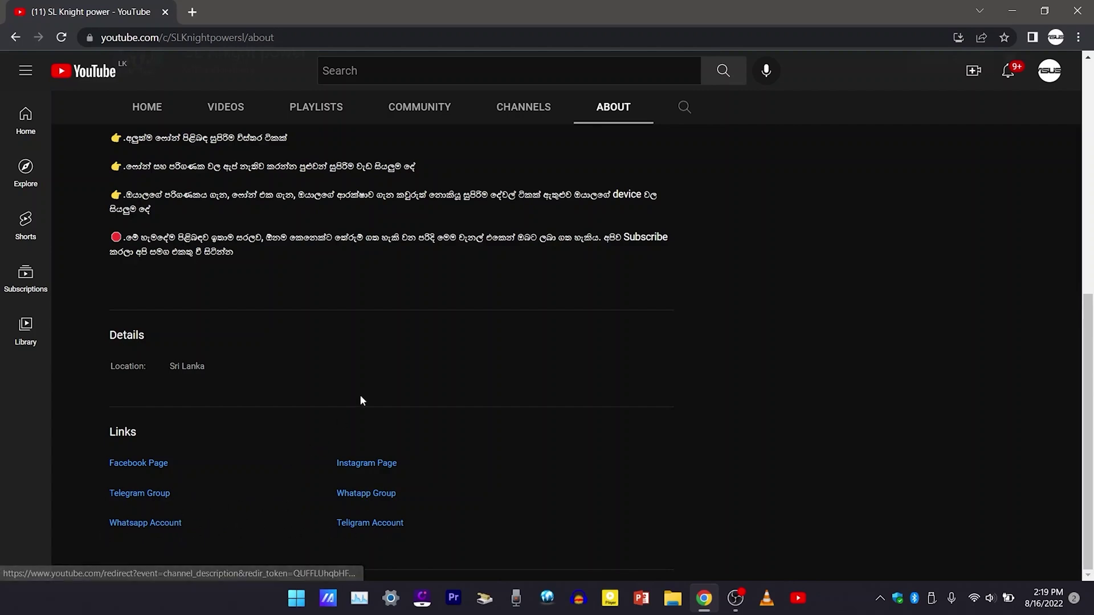
pyautogui.hotkey('alt', 'Left')
pyautogui.scroll(-20, 388, 410)
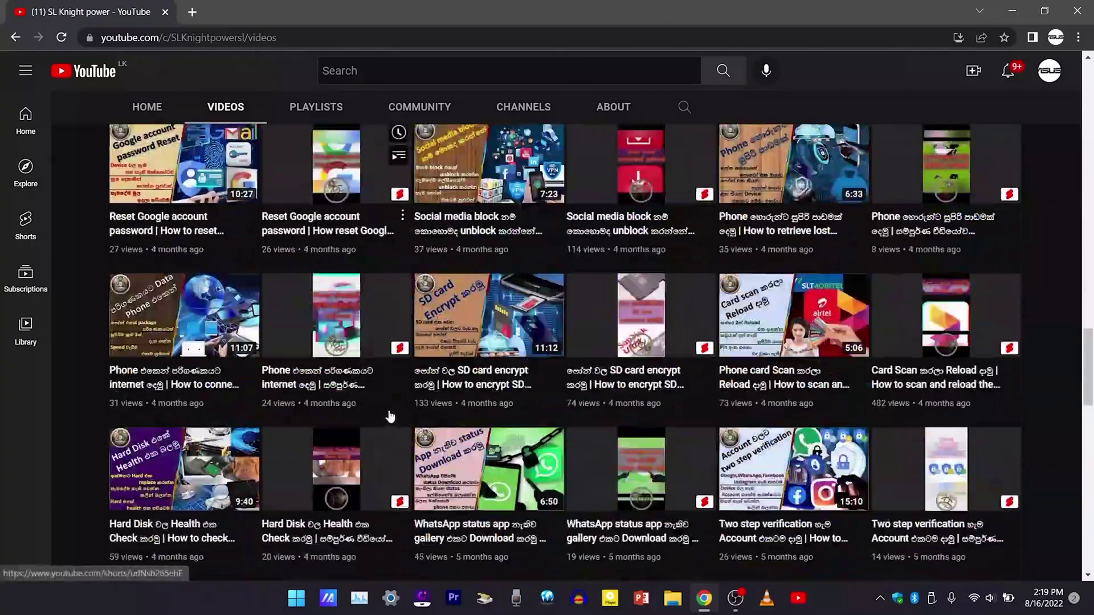
pyautogui.scroll(20, 388, 409)
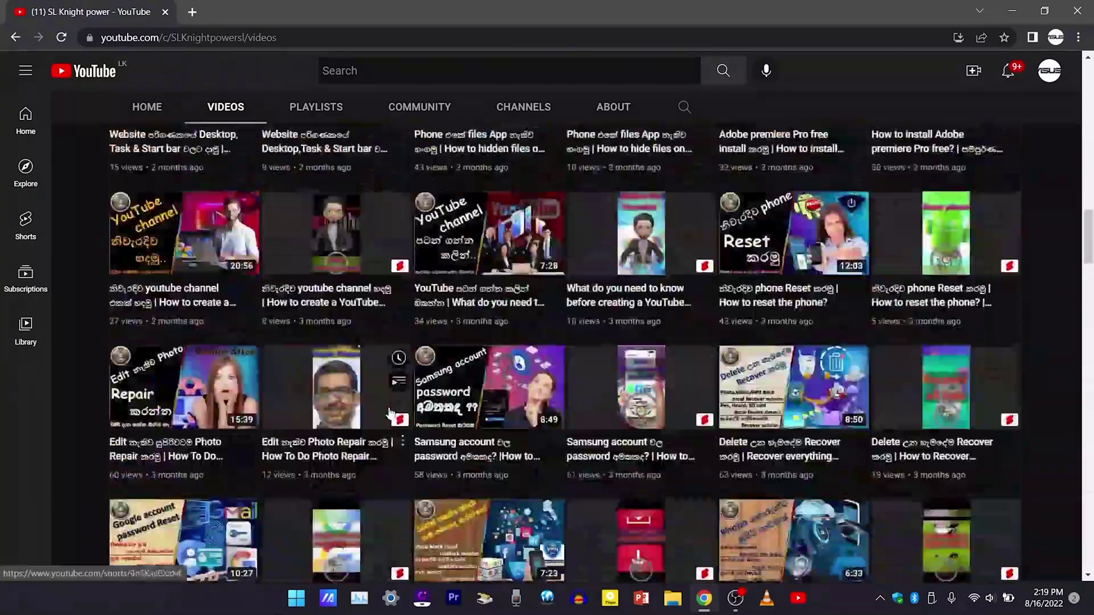